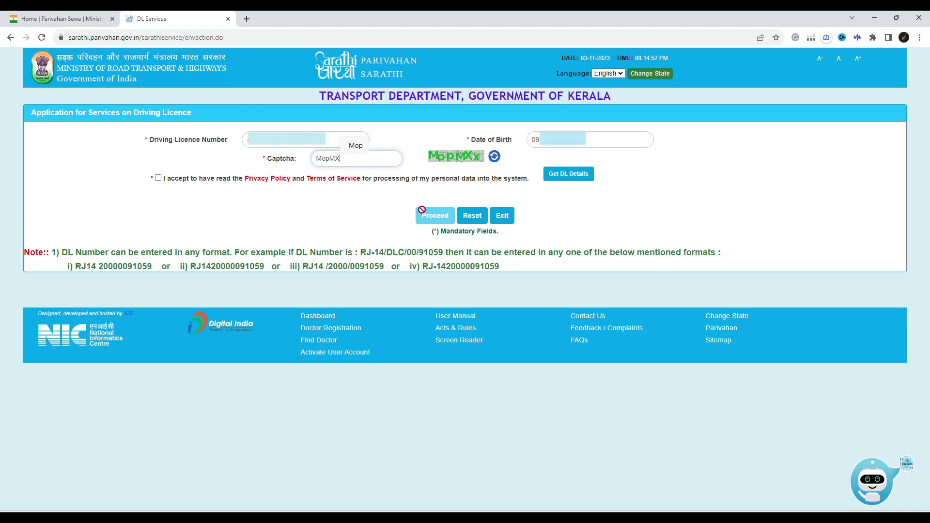
Accept the Privacy Policy and terms of service on the filled licence services form
left_click(158, 178)
Fetch the licence details and confirm them as mine by choosing YES
left_click(557, 175)
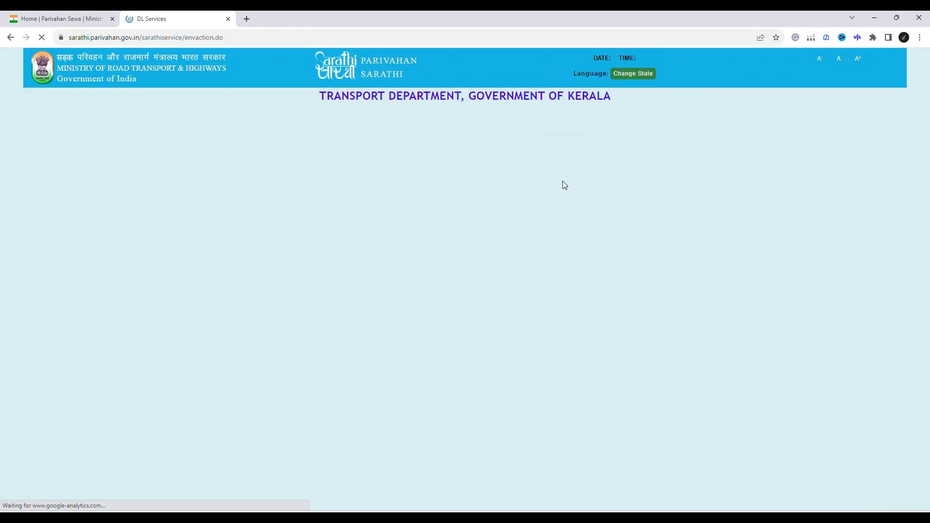
scroll(419, 368, "down", 5)
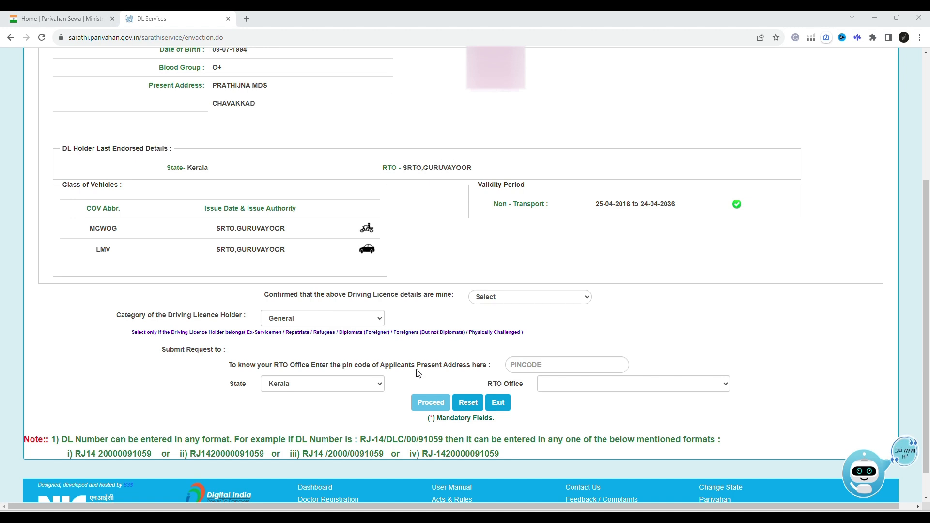
left_click(487, 297)
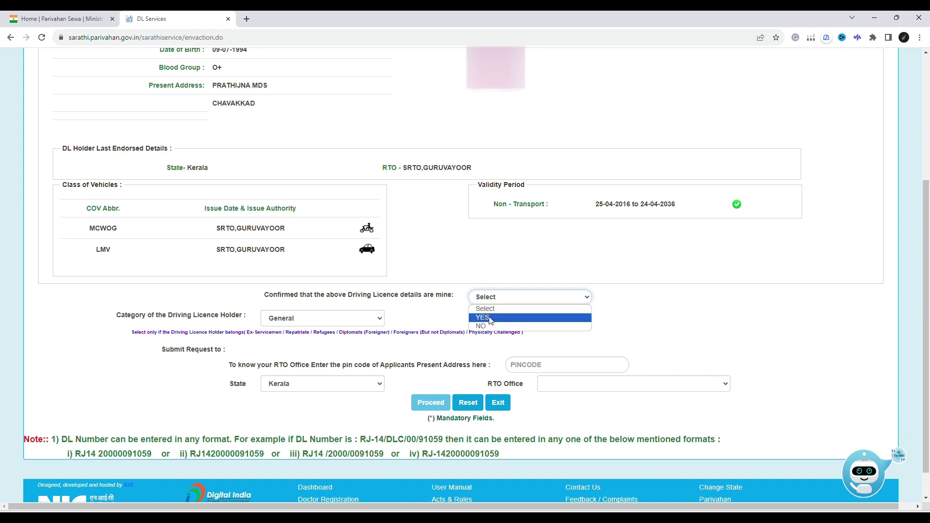
left_click(490, 319)
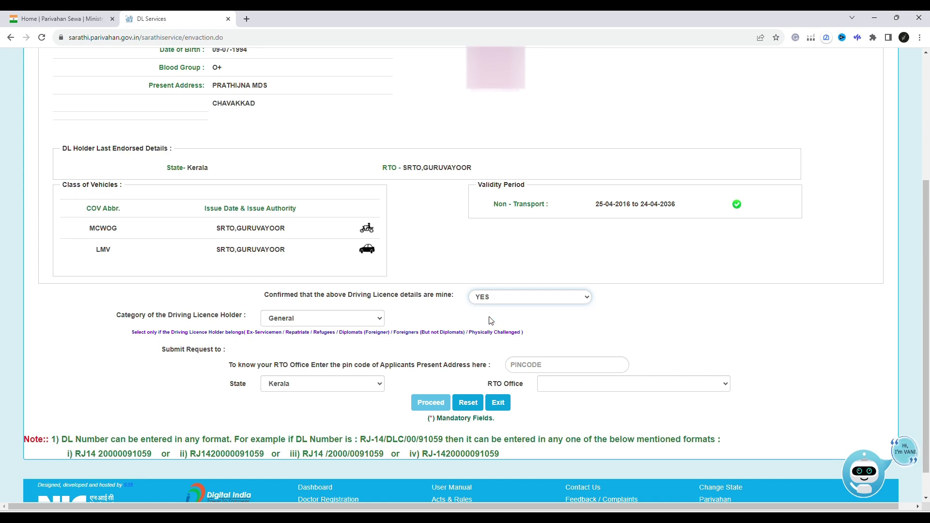
Pick the holder category, enter the pincode, set RTO office GURUVAYOOR -- KL46, and submit
left_click(364, 319)
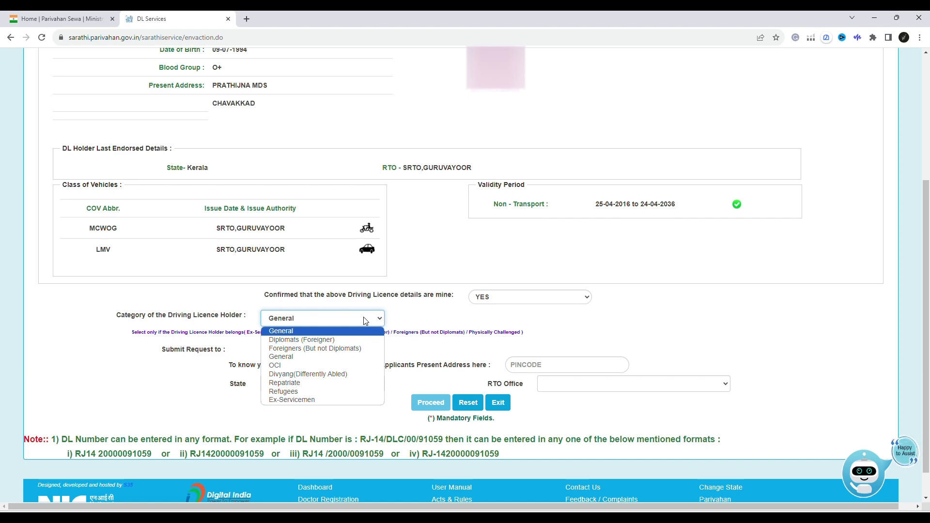
scroll(530, 331, "down", 1)
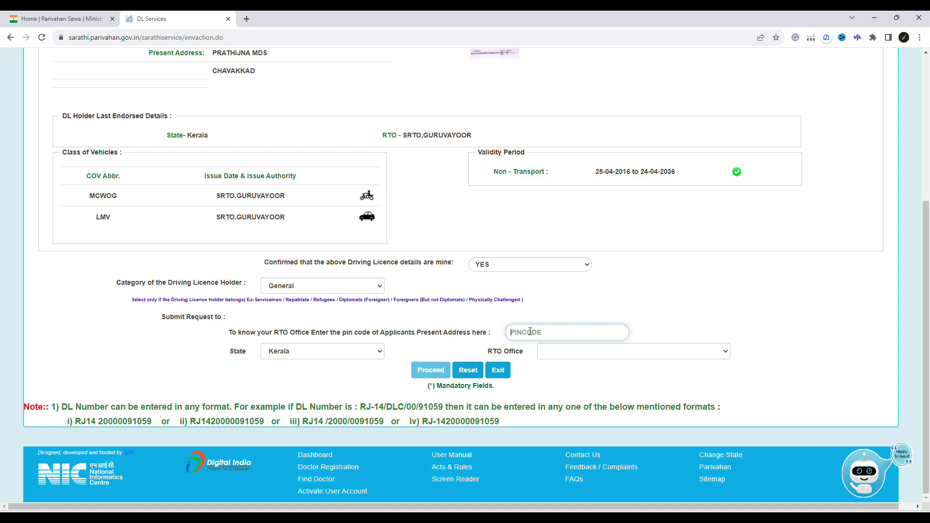
type("680505")
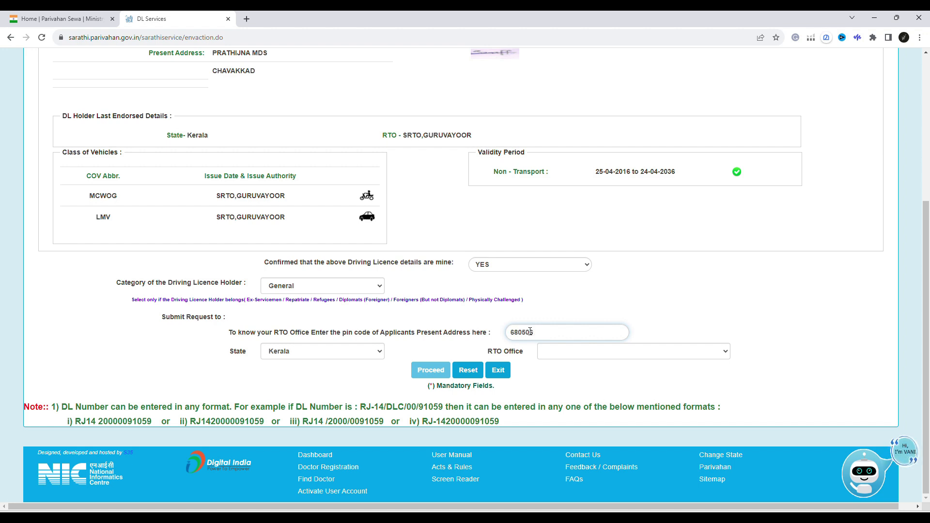
left_click(433, 352)
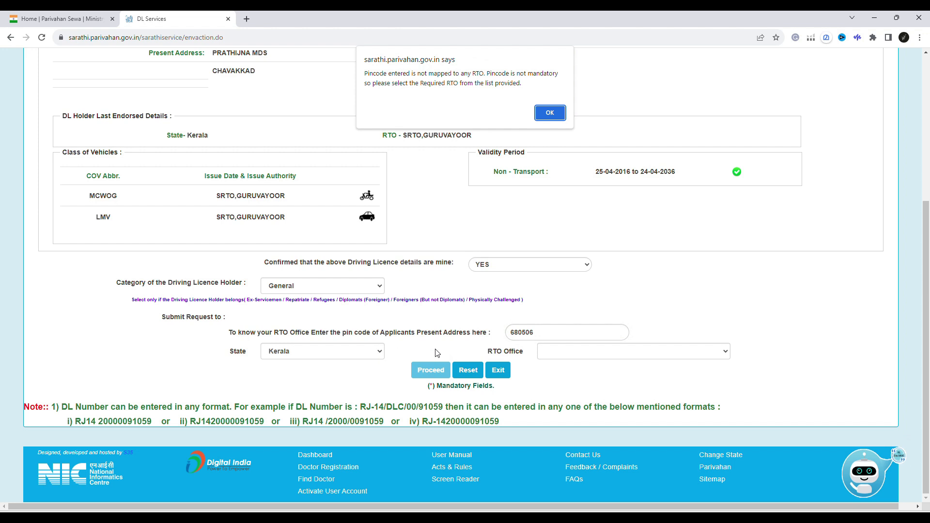
left_click(550, 113)
left_click(536, 332)
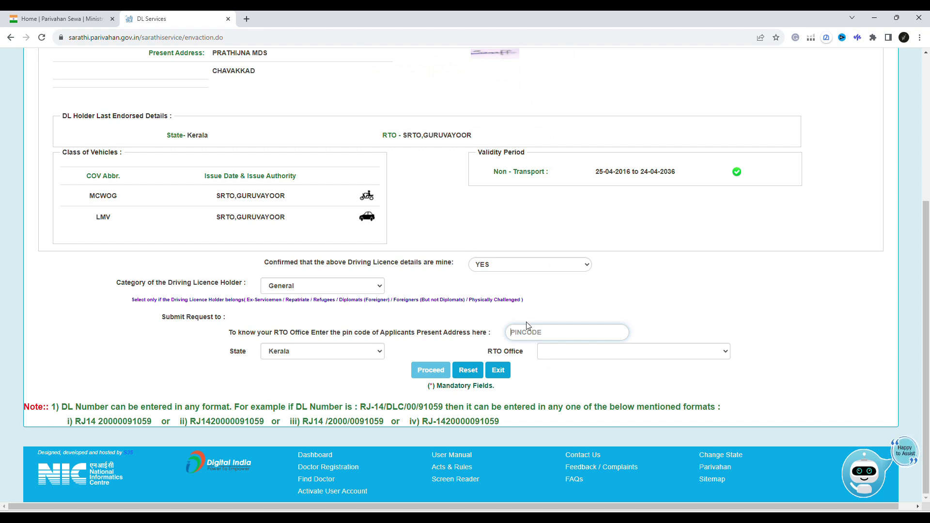
left_click(573, 352)
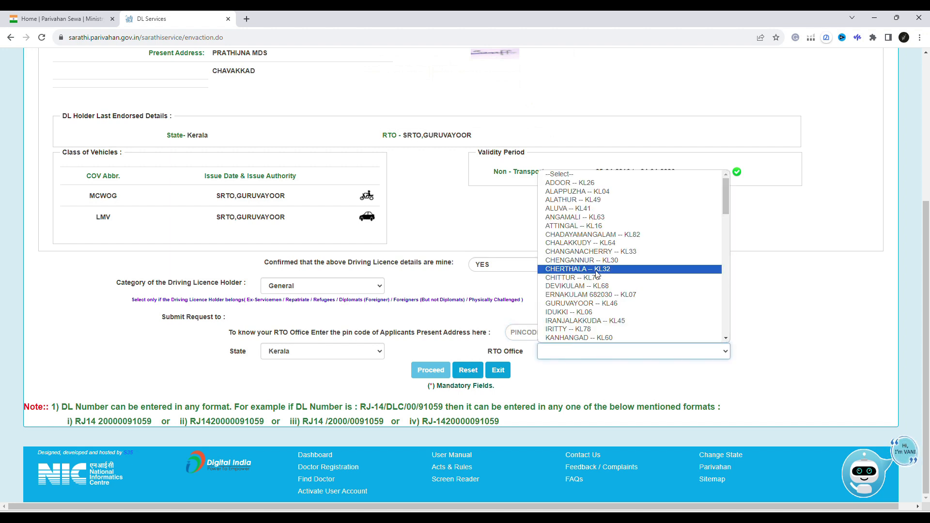
left_click(596, 305)
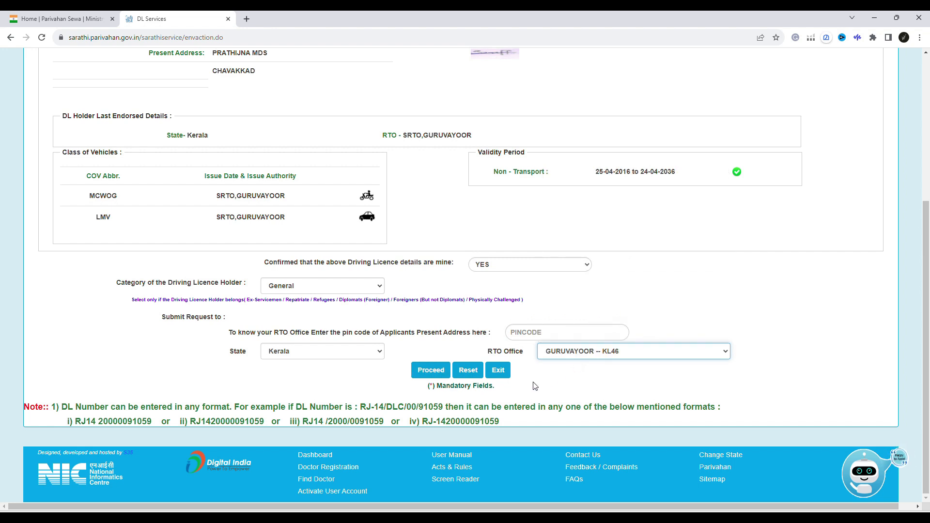
left_click(428, 371)
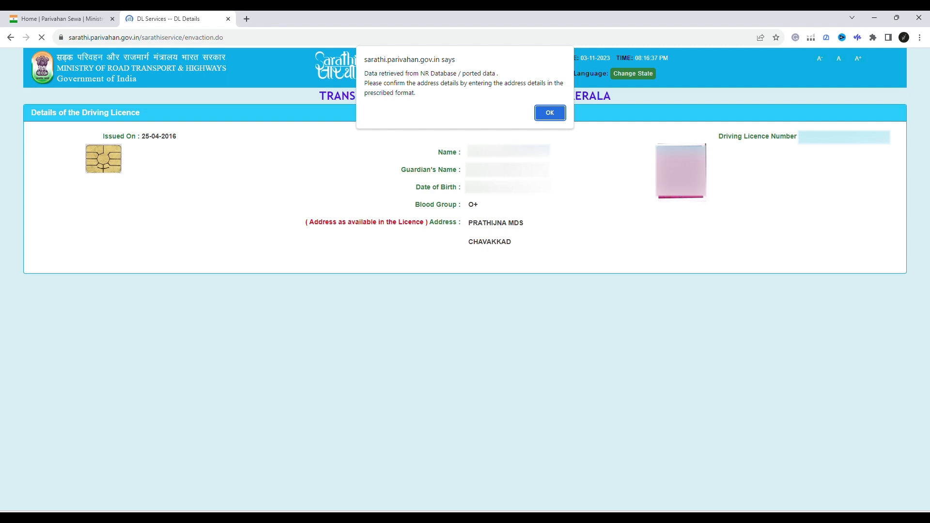
Acknowledge the retrieved-data notice and enter the mobile number and e-mail address
left_click(538, 115)
left_click(322, 305)
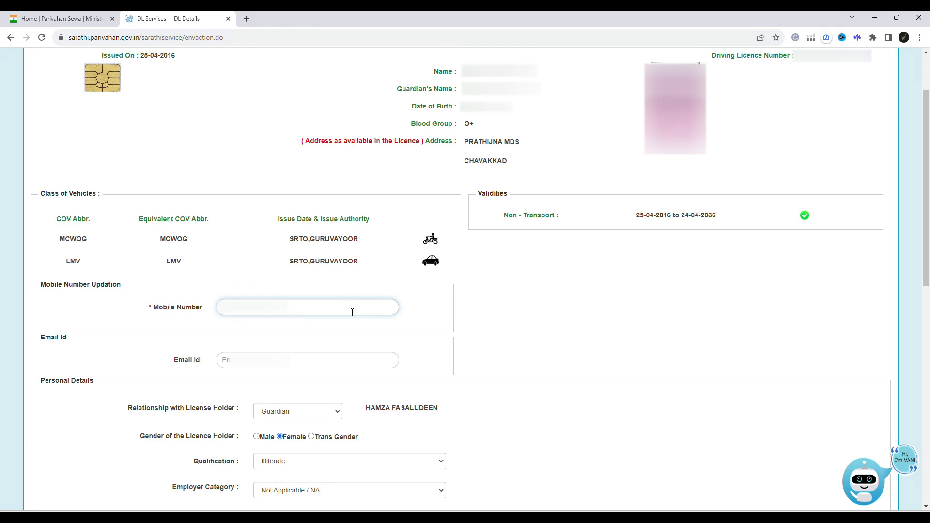
left_click(280, 353)
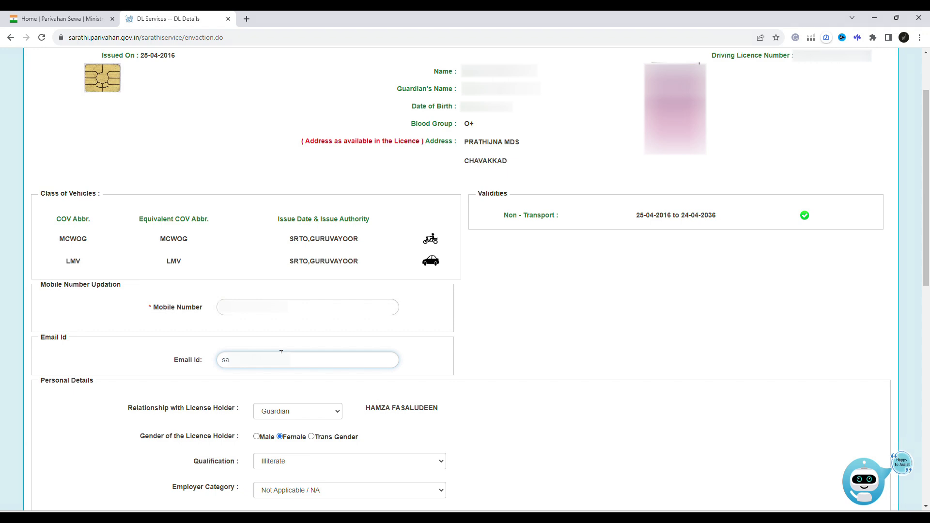
Set qualification to Post Graduate in Non Medical Sciences, keeping employer as Not Applicable / NA
left_click(402, 285)
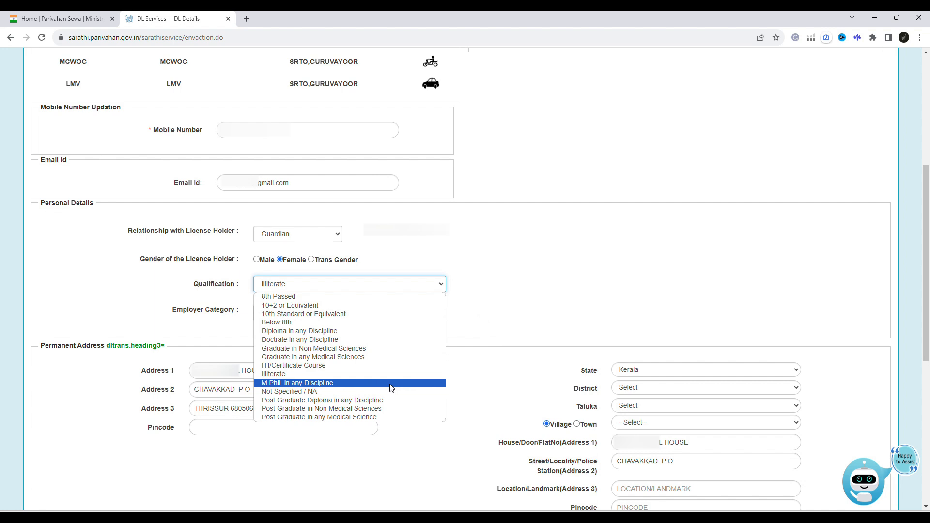
left_click(382, 411)
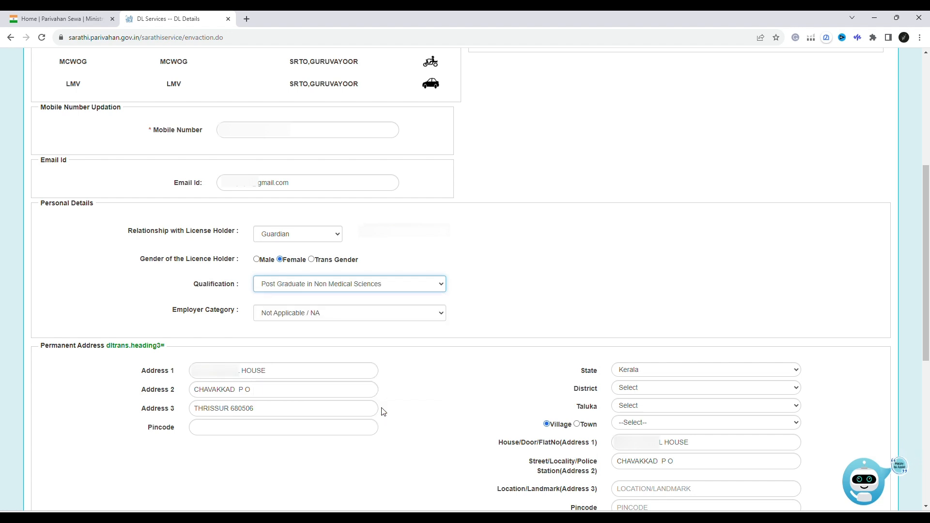
left_click(337, 312)
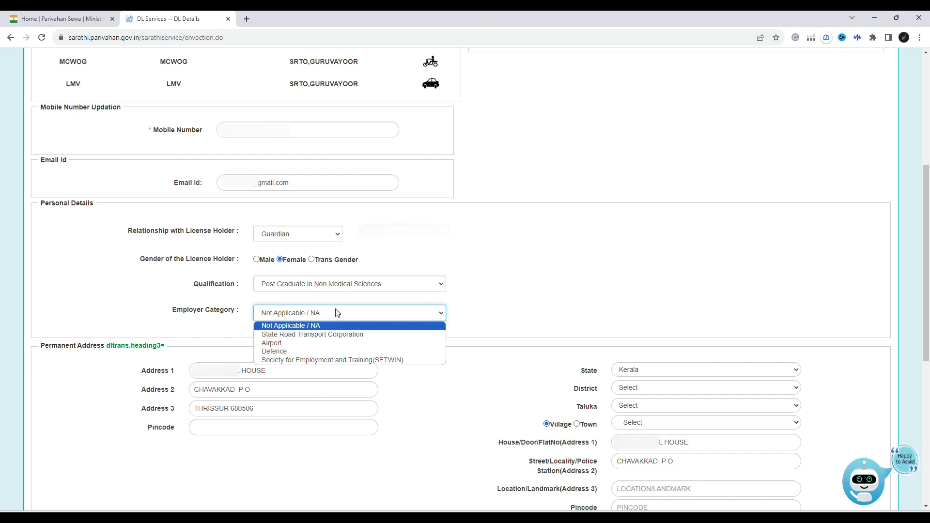
left_click(337, 312)
left_click(351, 289)
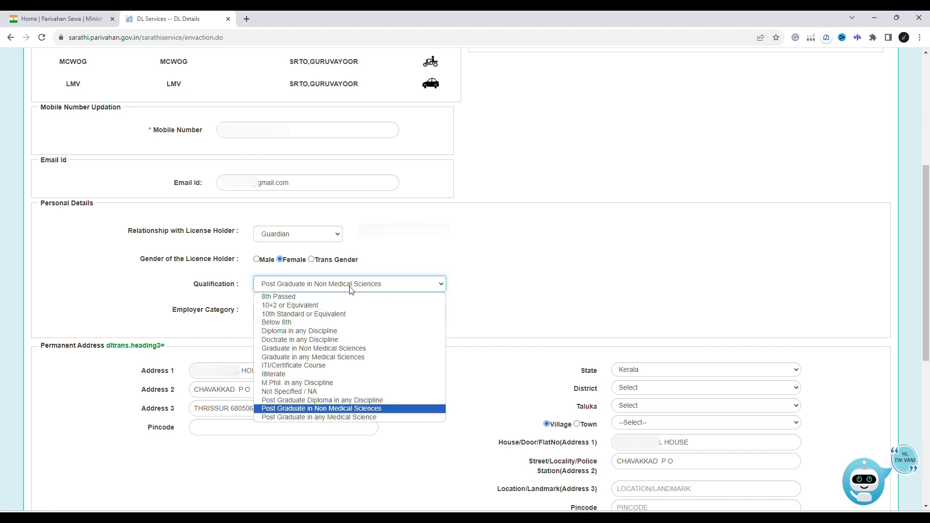
left_click(487, 290)
scroll(487, 289, "down", 2)
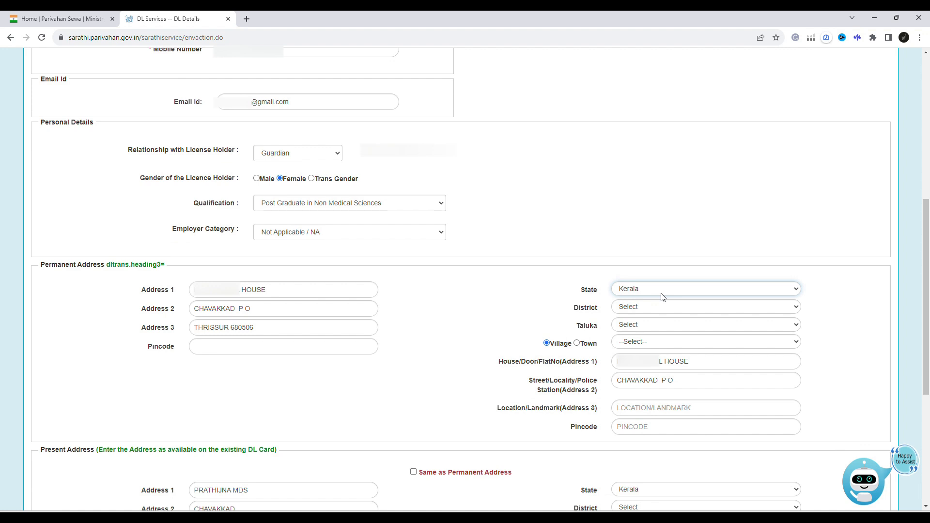
Set the permanent address district to Thrissur and taluk to Chavakkad, then browse the villages
left_click(655, 307)
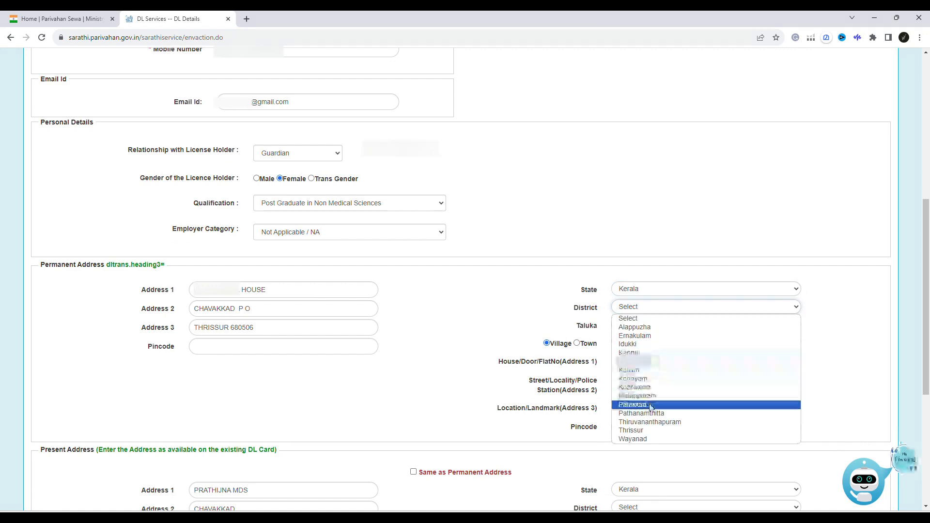
left_click(649, 429)
left_click(646, 326)
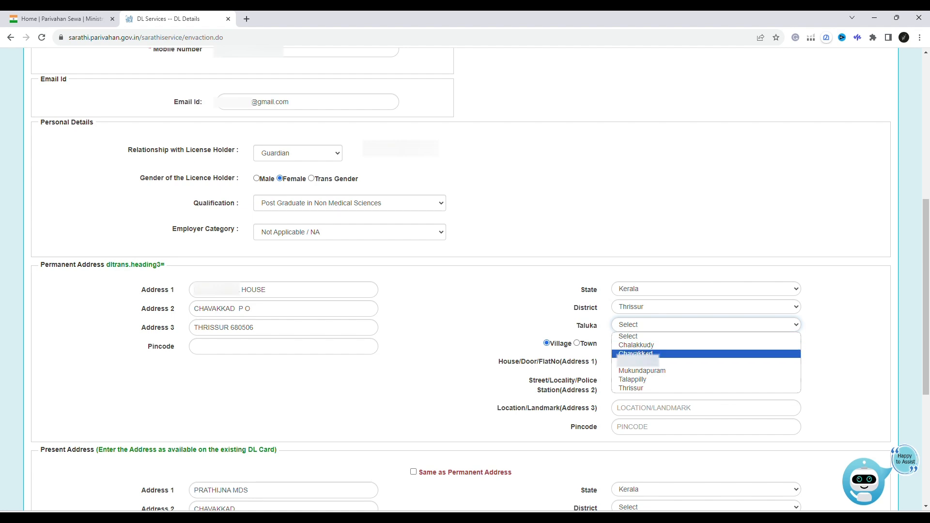
left_click(646, 353)
left_click(646, 345)
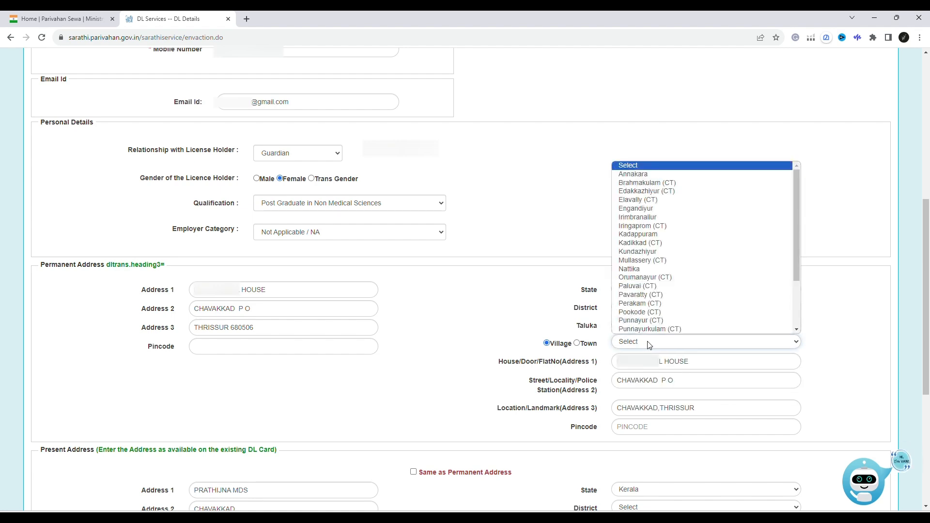
scroll(656, 298, "down", 1)
scroll(659, 289, "down", 2)
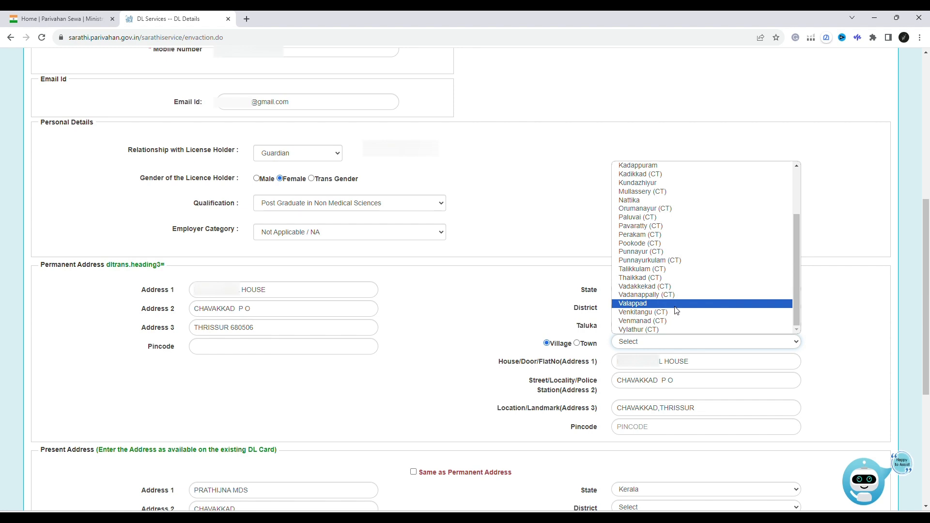
scroll(674, 310, "up", 3)
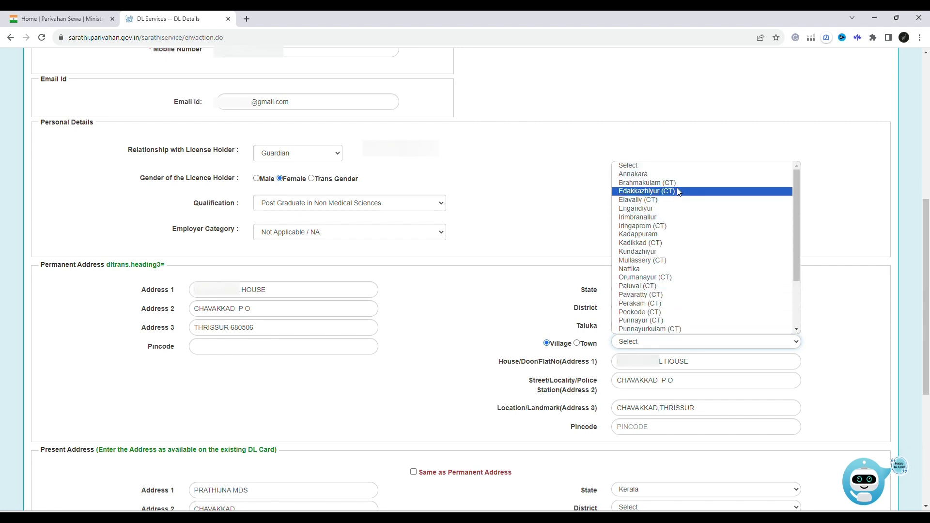
scroll(676, 228, "down", 1)
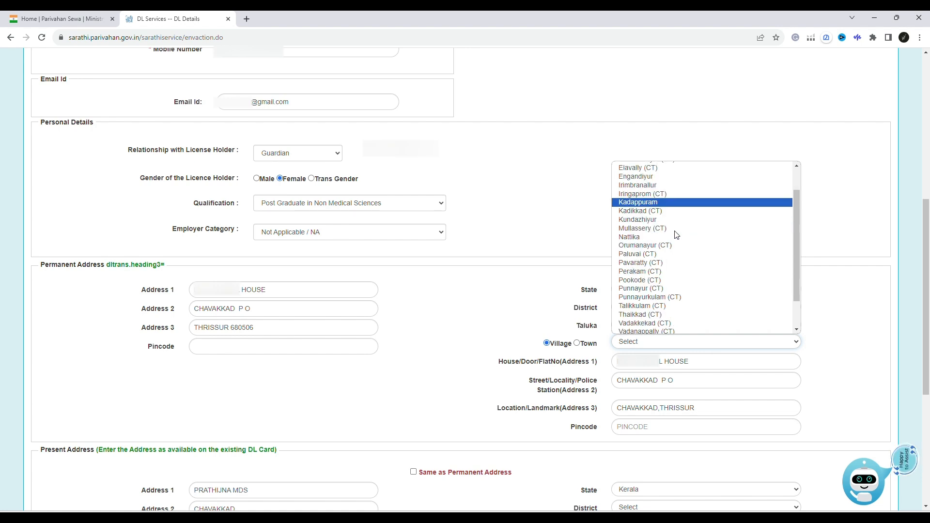
scroll(676, 235, "down", 1)
scroll(677, 234, "down", 1)
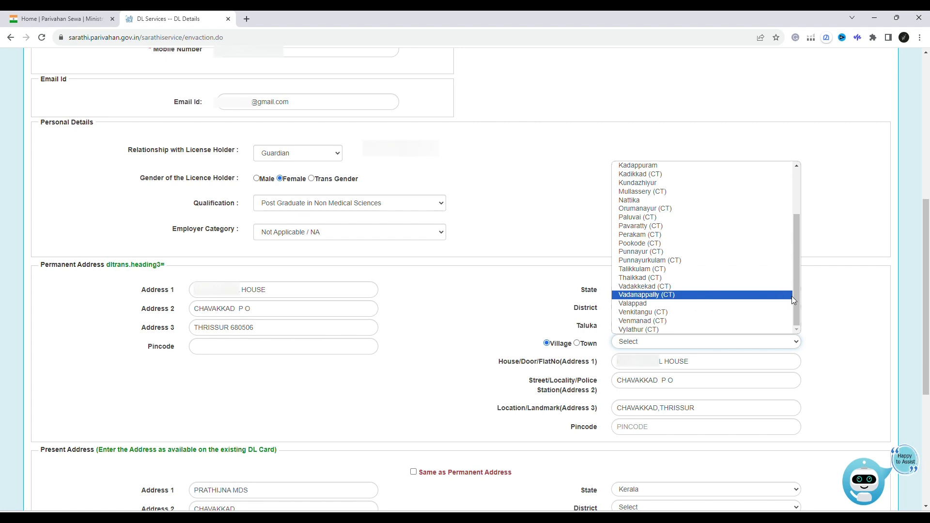
Switch the address type to Town Chavakkad (M), copy it to present address, and confirm
left_click(587, 344)
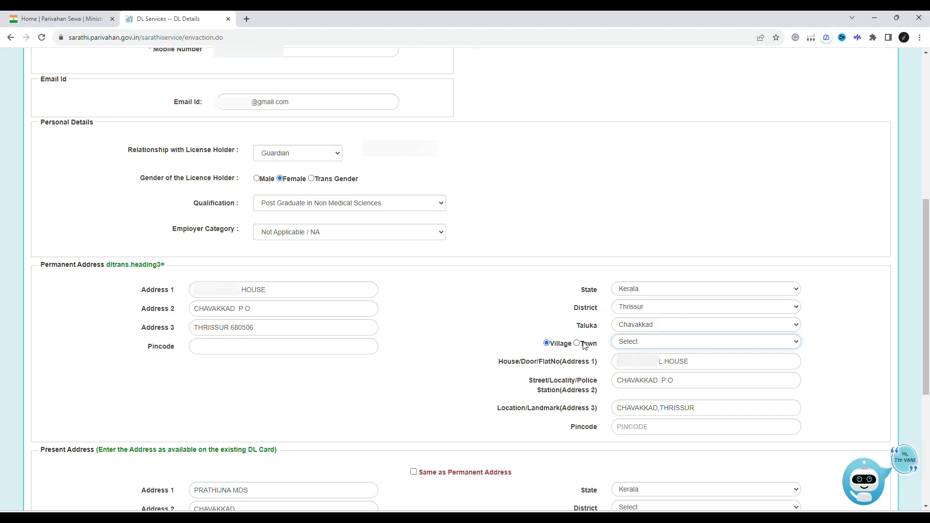
left_click(624, 342)
left_click(690, 361)
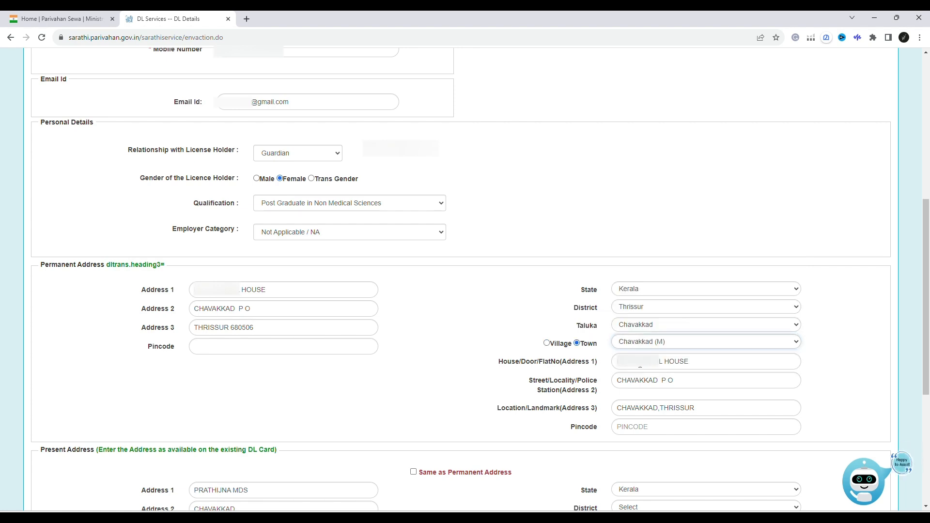
scroll(690, 358, "down", 4)
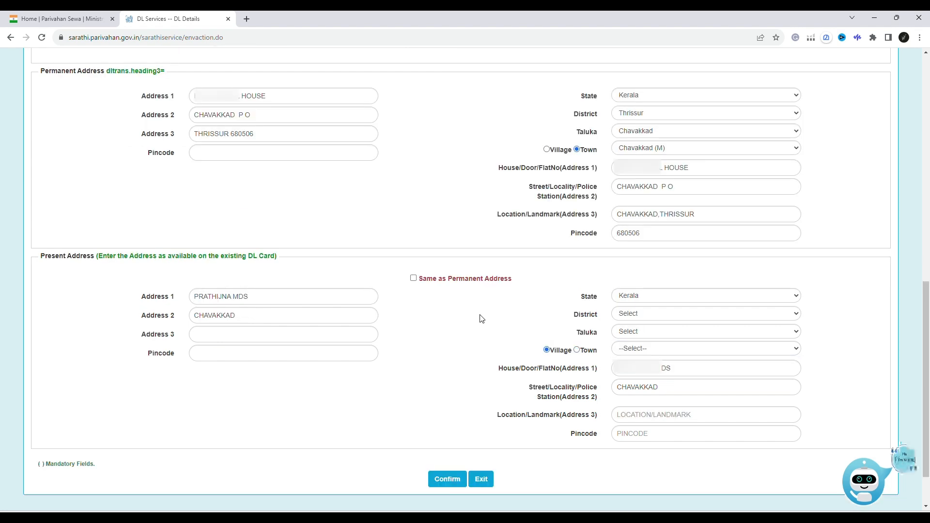
left_click(414, 279)
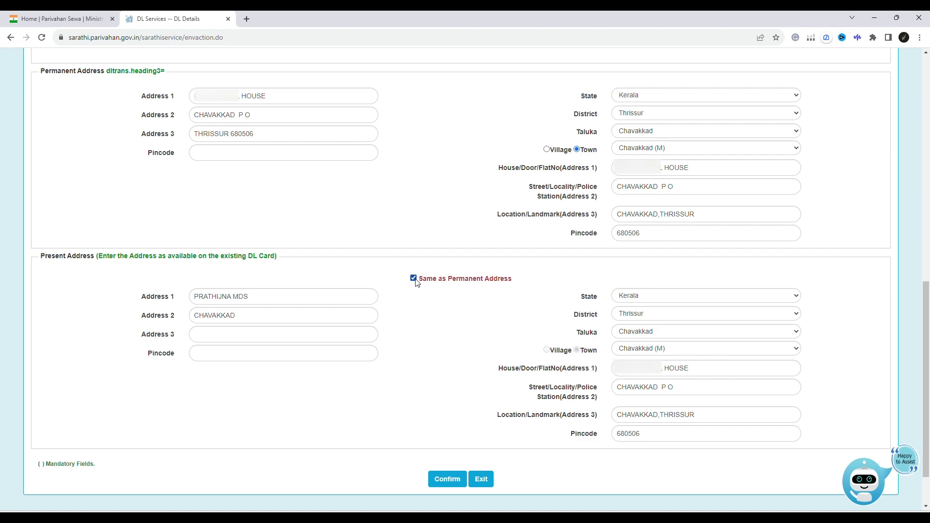
scroll(416, 283, "down", 3)
left_click(451, 361)
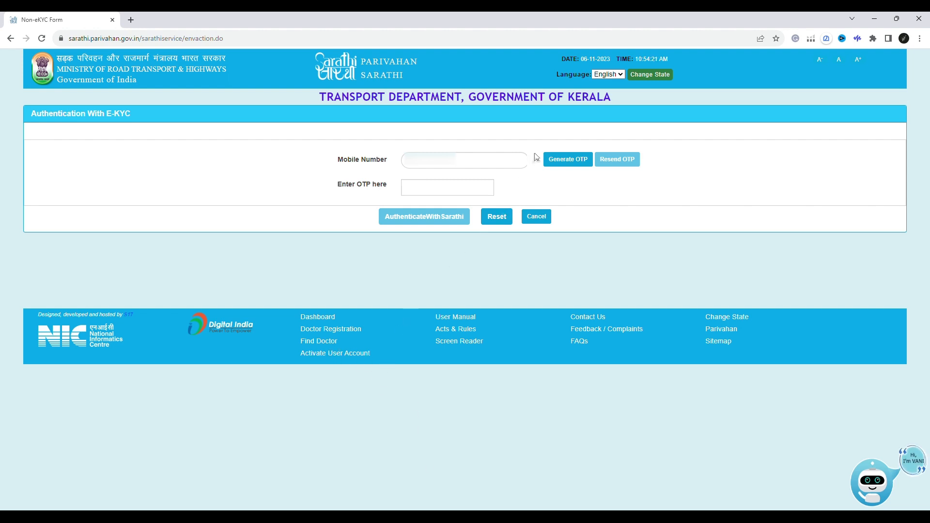
Generate an OTP, enter the received code, and authenticate with Sarathi
left_click(576, 163)
left_click(441, 196)
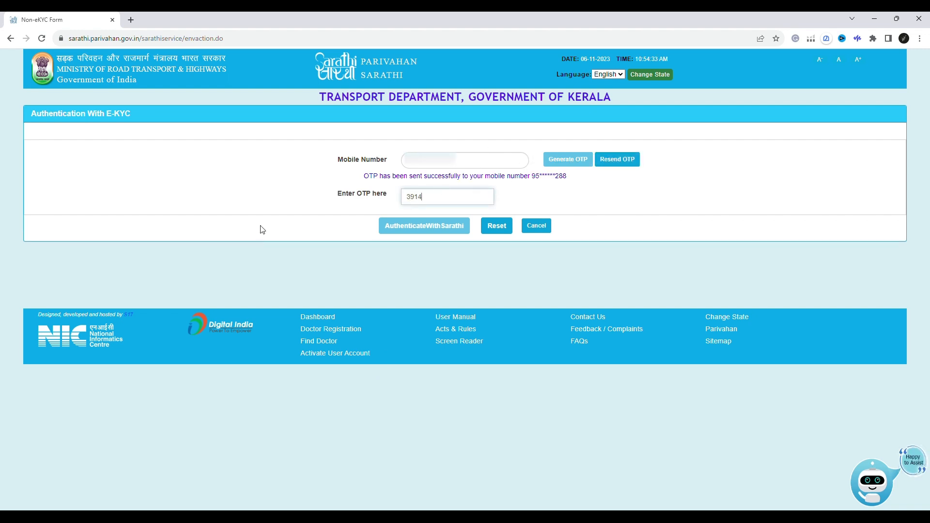
left_click(424, 226)
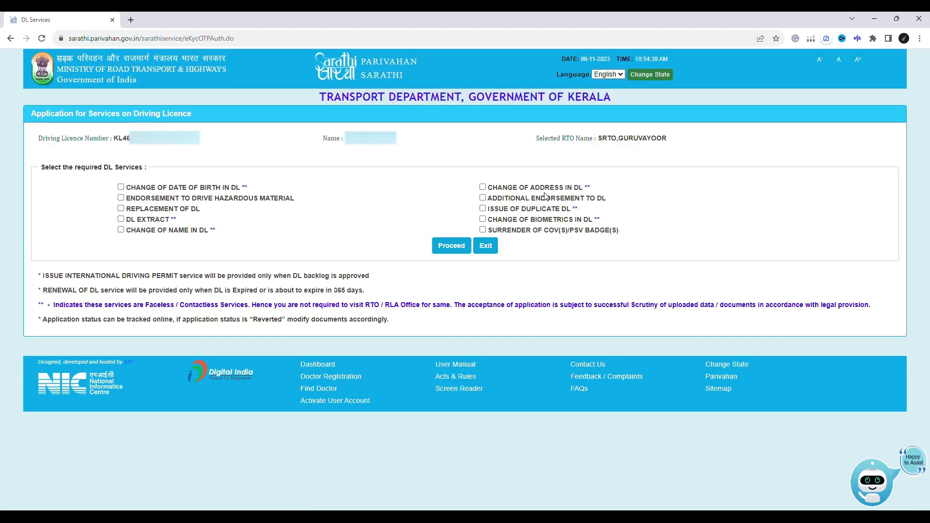
Select only the Replacement of DL service, leaving Change of Address unticked, and proceed
left_click(483, 188)
left_click(483, 189)
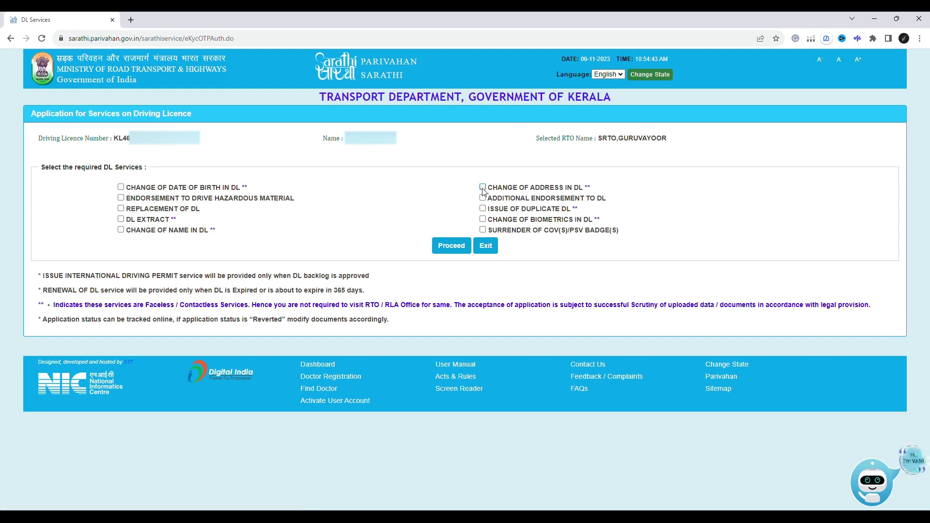
left_click(121, 208)
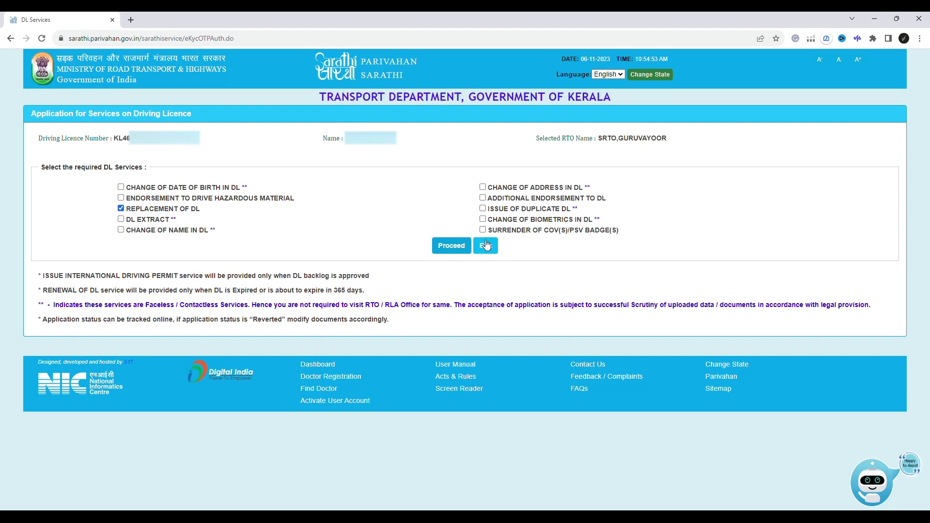
left_click(450, 247)
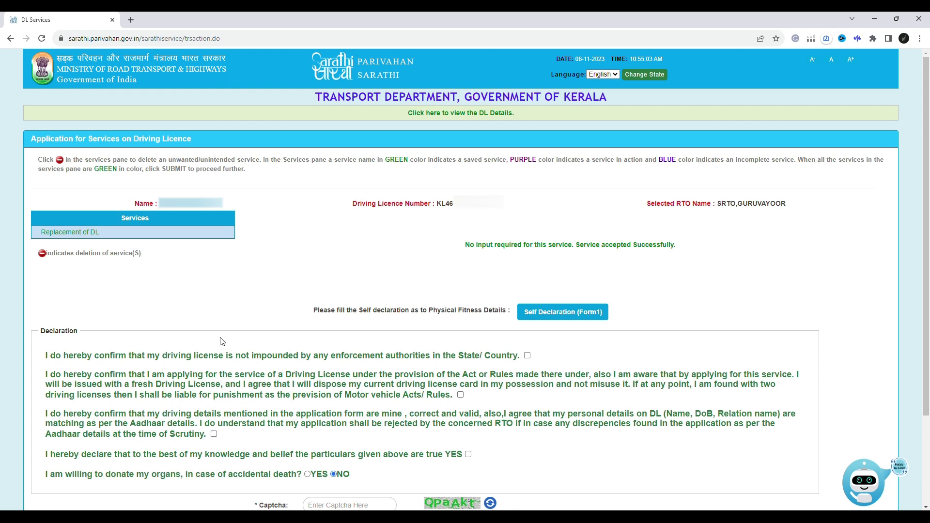
Bring up the Self Declaration (Form1) physical fitness popup
left_click(548, 312)
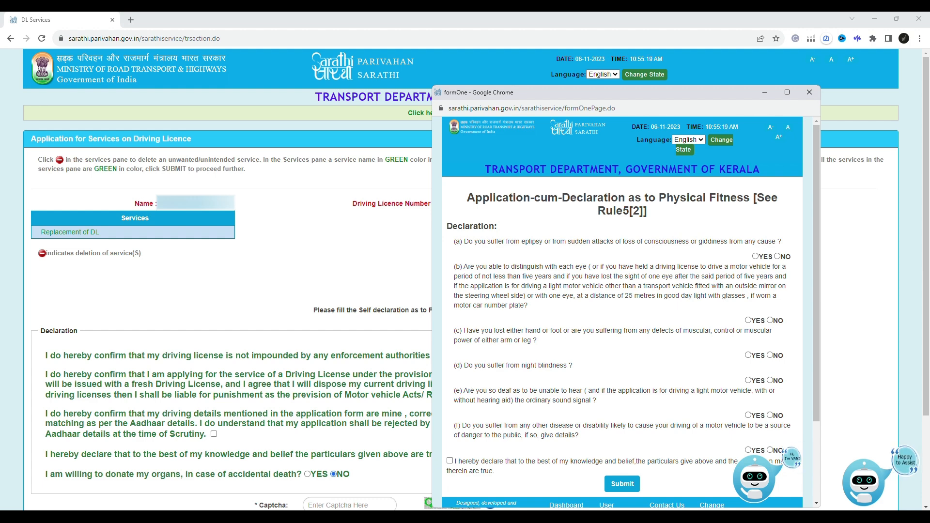
Answer Form1: NO for epilepsy (a), YES for eyesight (b), NO for questions (c)–(f)
left_click(778, 256)
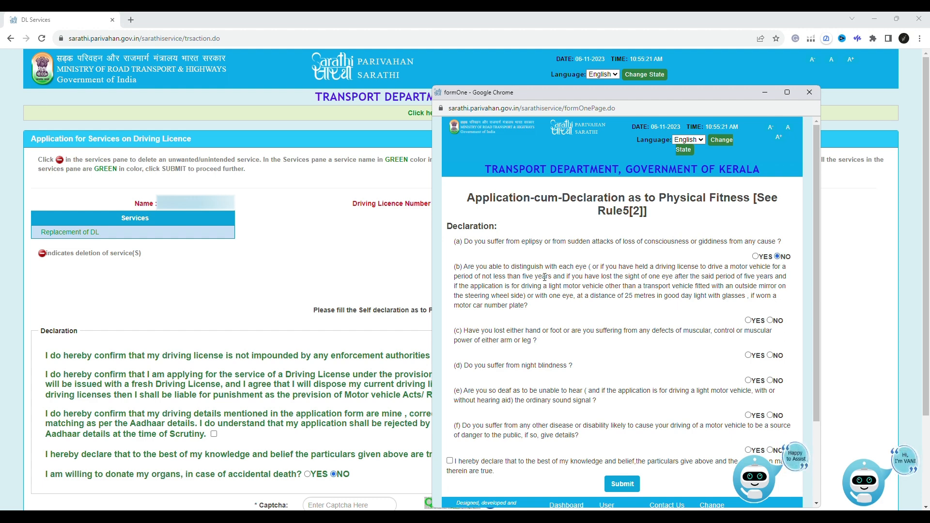
left_click(747, 320)
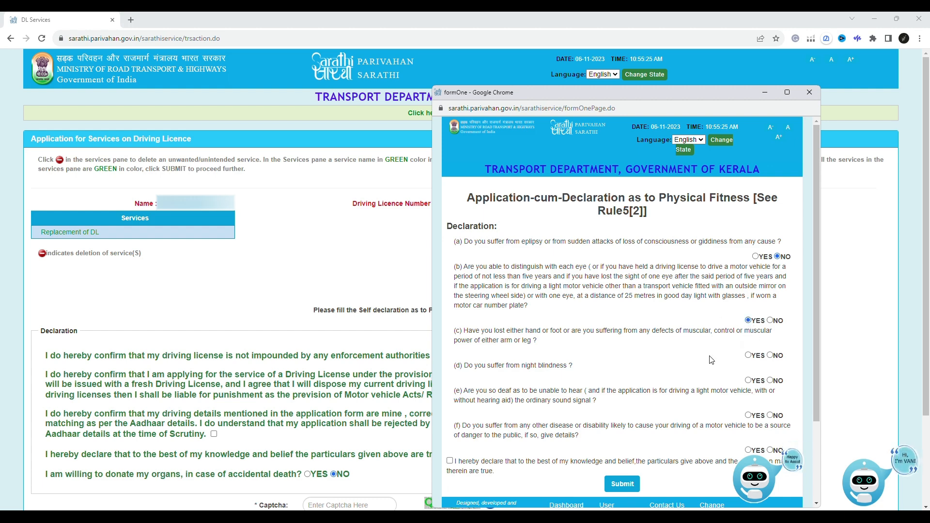
scroll(733, 344, "down", 1)
left_click(769, 338)
left_click(770, 364)
left_click(769, 399)
left_click(768, 437)
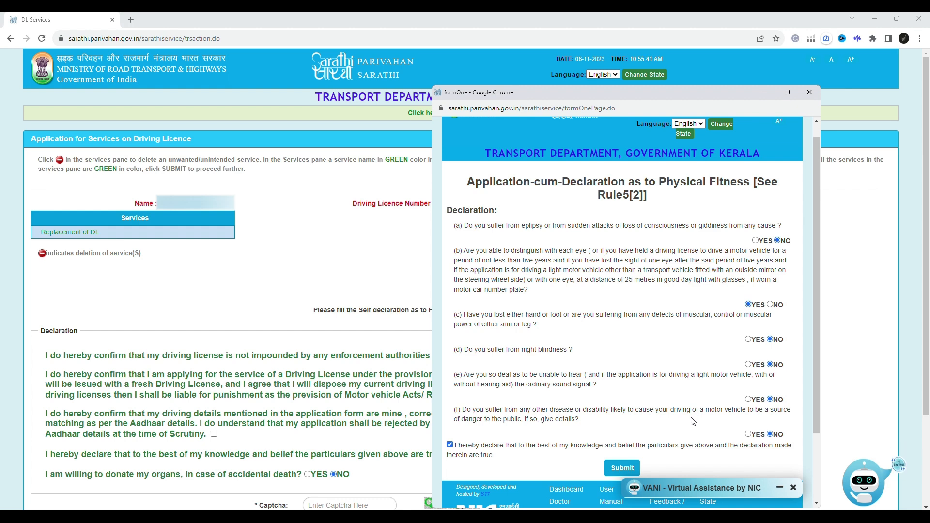
Submit the physical fitness declaration, confirm with OK, and go back to the application page
scroll(622, 419, "down", 1)
left_click(622, 419)
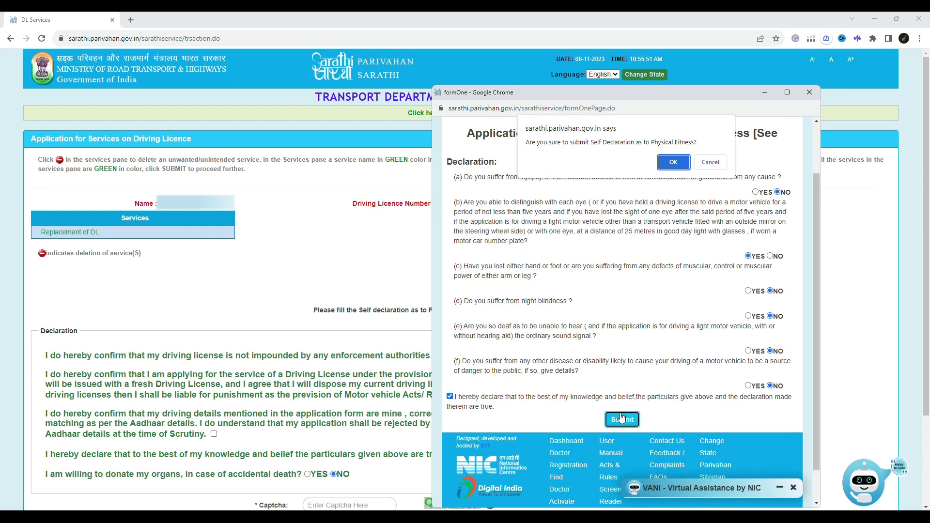
left_click(682, 167)
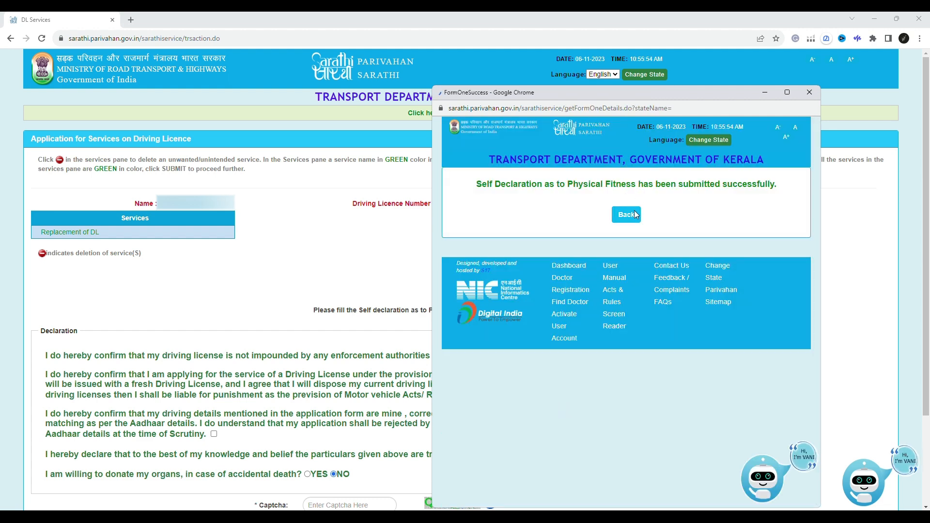
left_click(629, 214)
scroll(374, 314, "down", 1)
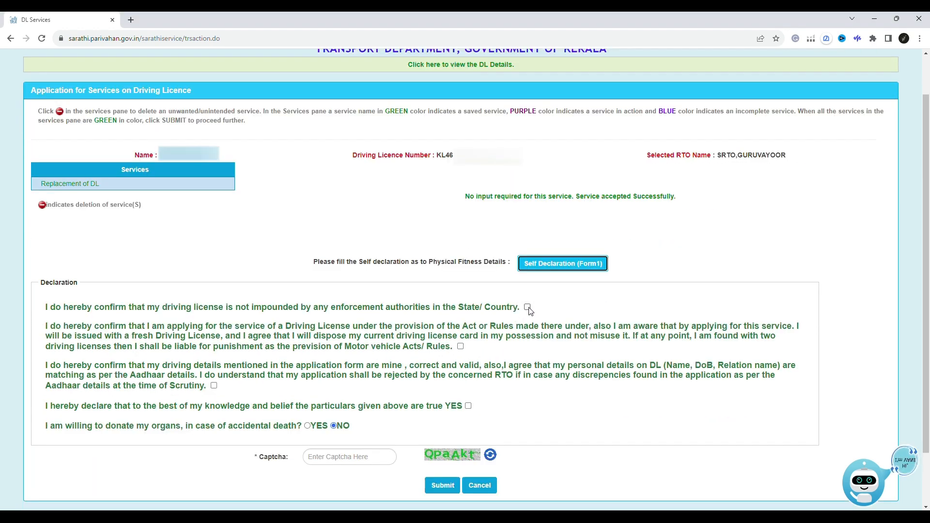
Tick the declarations: licence not impounded, replacement terms, Aadhaar match, and particulars true
left_click(526, 307)
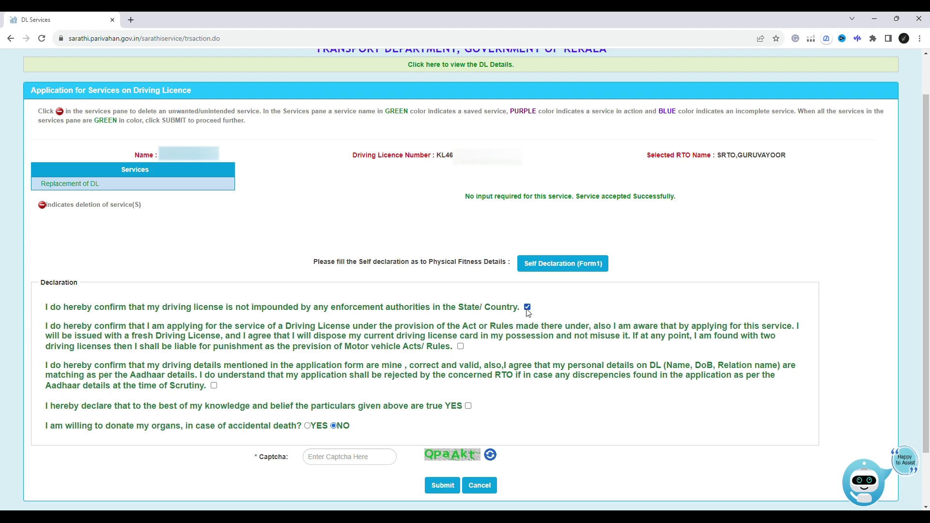
left_click(460, 346)
left_click(213, 386)
left_click(467, 406)
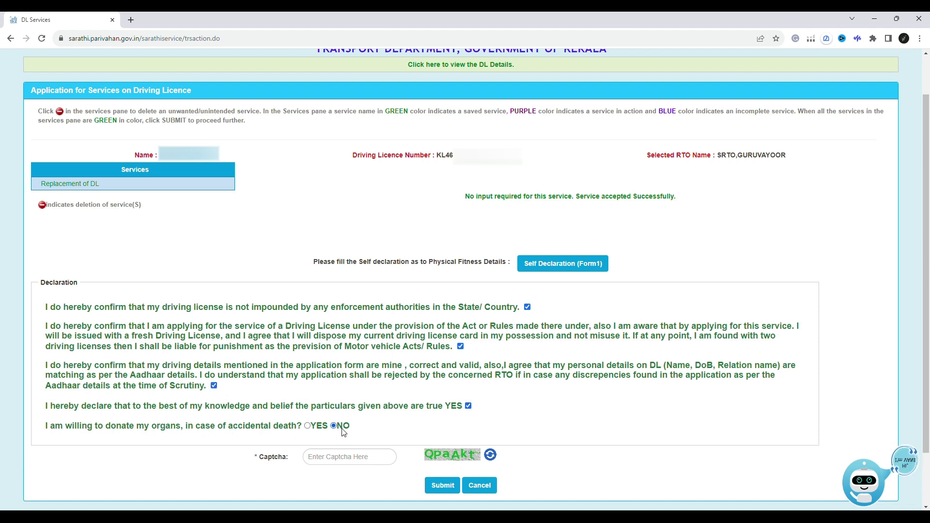
Enter the captcha and submit the application, declining organ donation
left_click(352, 458)
type("QPaA")
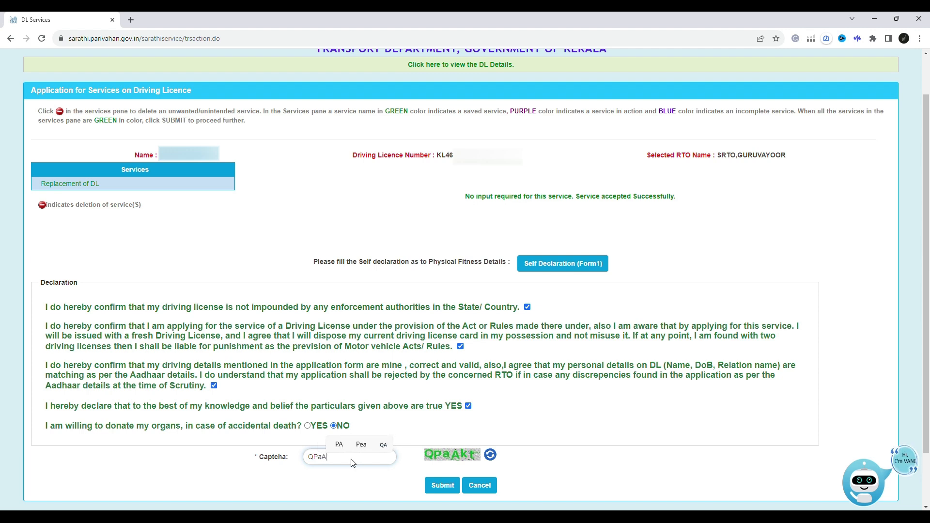
type("kt")
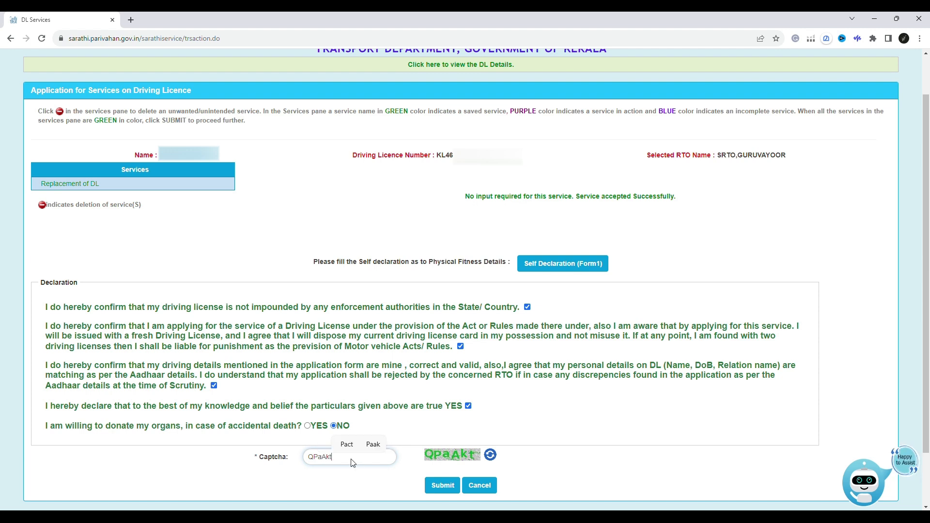
left_click(444, 486)
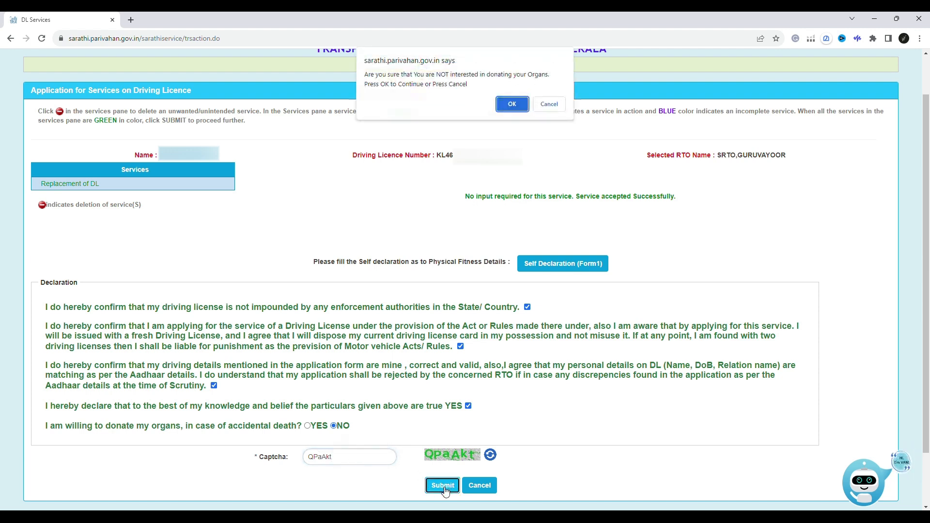
left_click(512, 104)
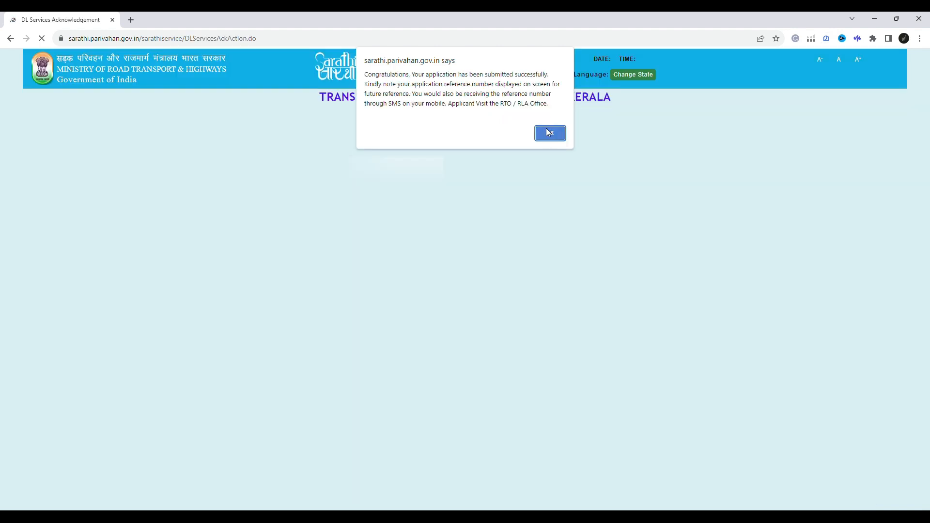
Dismiss the success message, cancel the acknowledgement print preview, and continue to Application Status
left_click(549, 132)
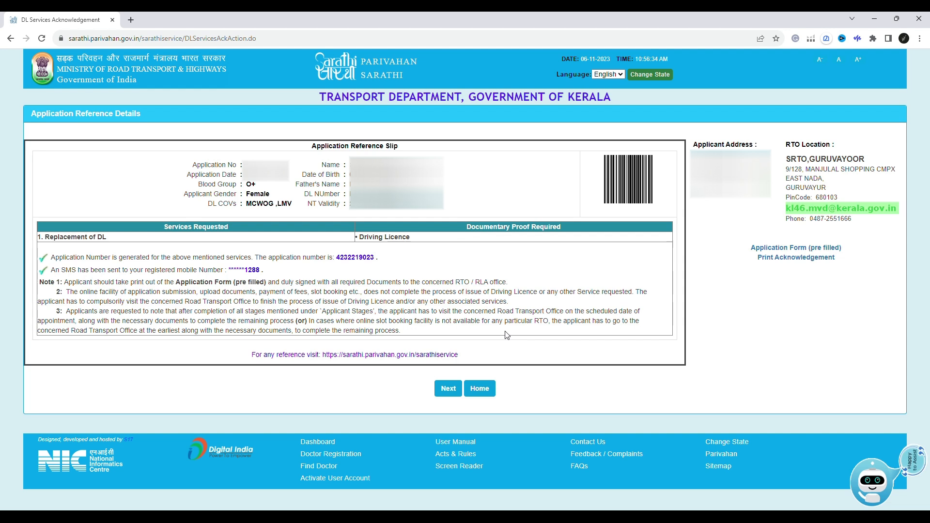
left_click(777, 257)
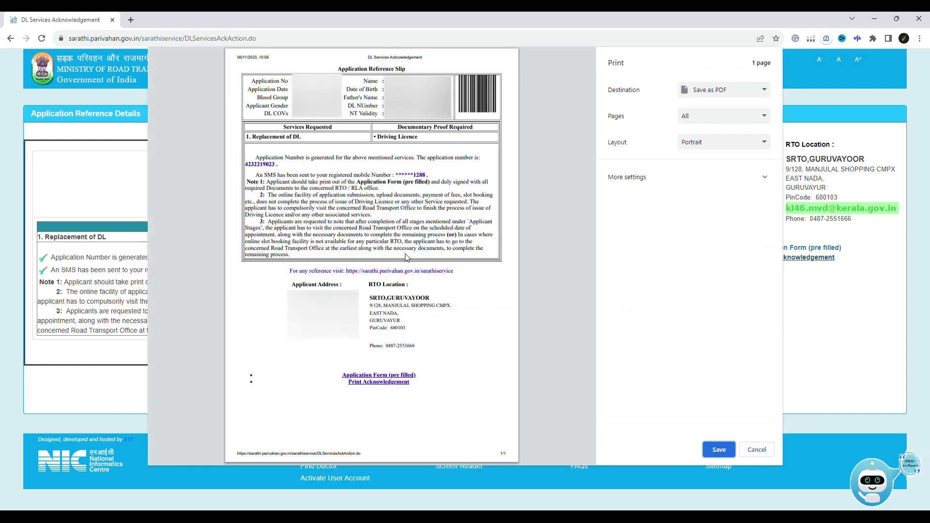
key("Escape")
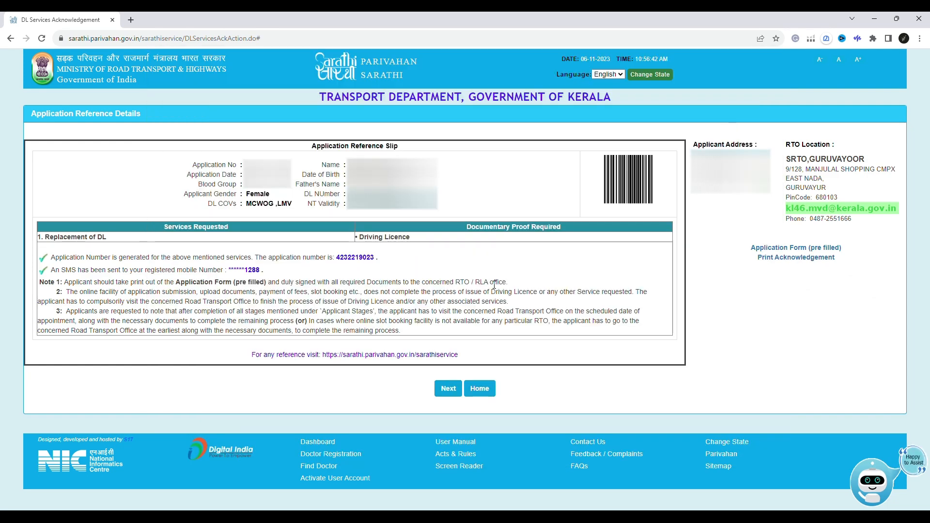
left_click(446, 390)
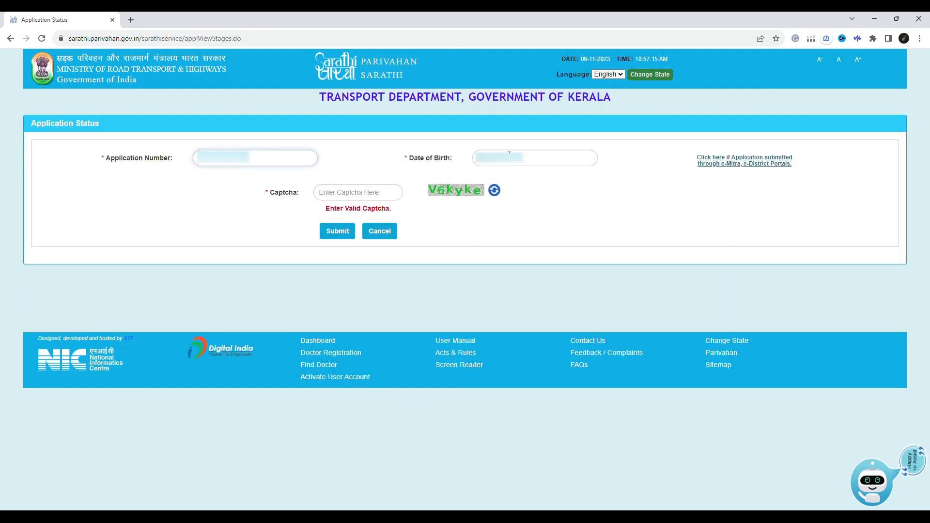
Enter the captcha to check the application's status, then proceed to the Upload Documents stage
left_click(366, 191)
type("V")
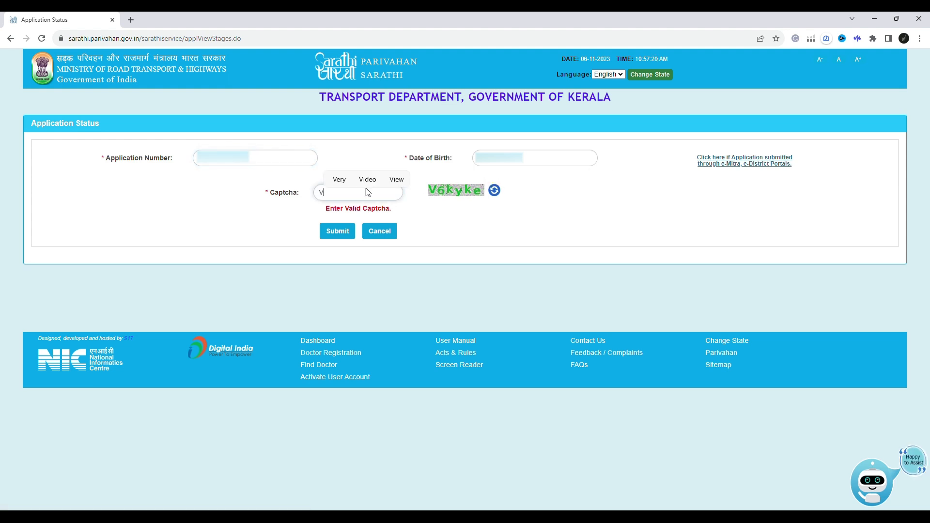
type("6kyke")
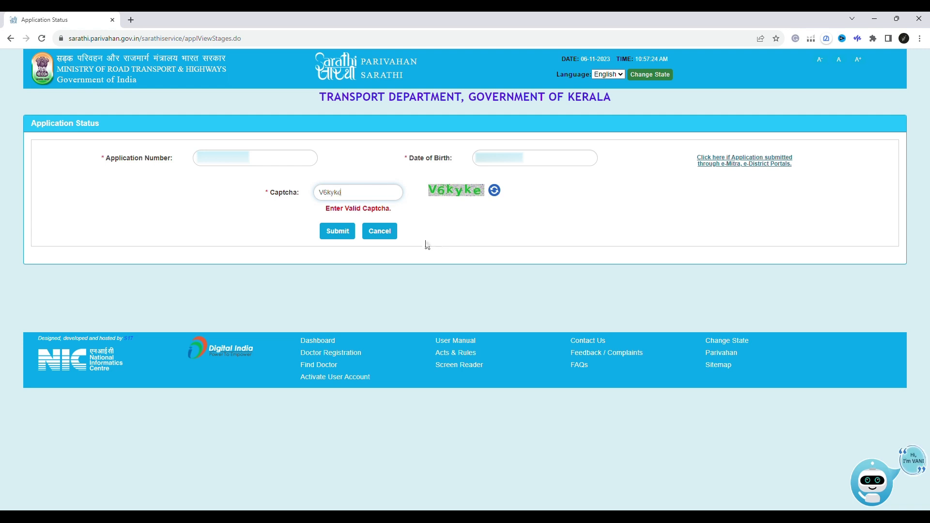
left_click(337, 231)
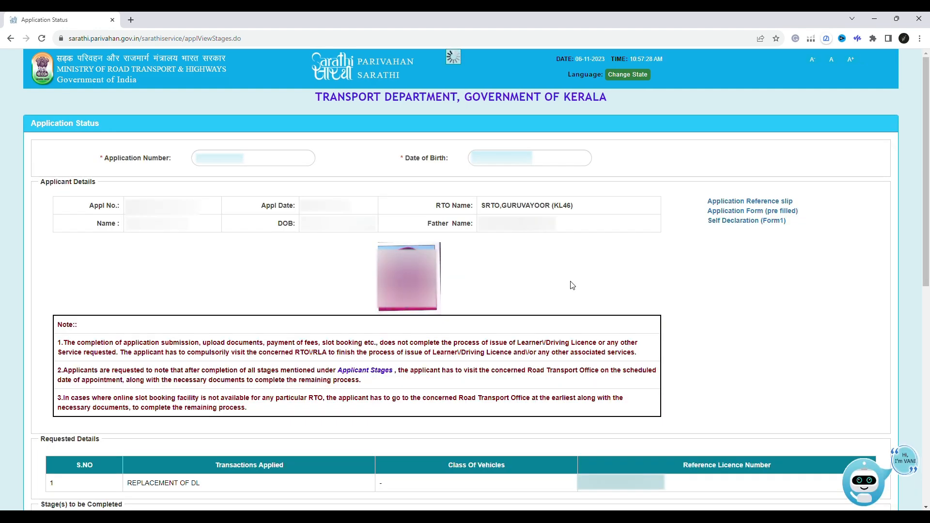
scroll(484, 301, "down", 6)
left_click(414, 316)
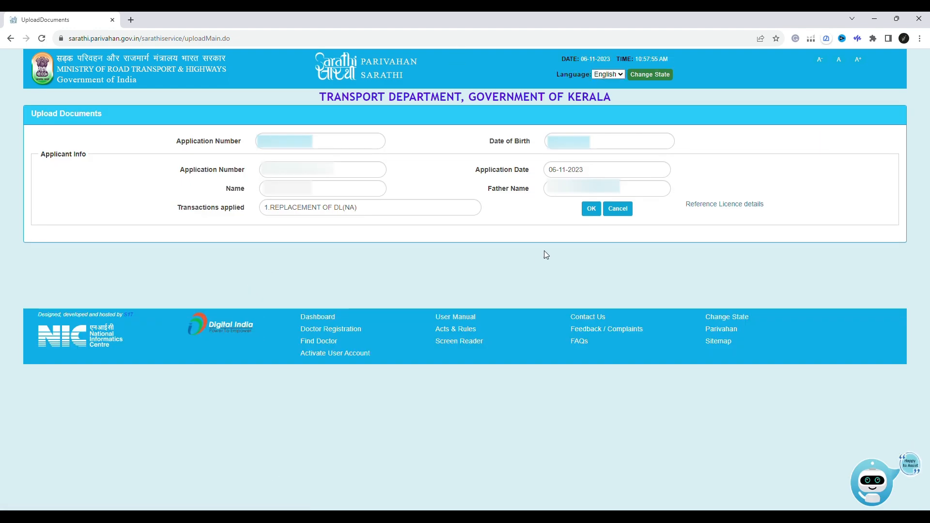
Confirm the applicant details and select Driving Licence as document with Driving License proof
left_click(593, 209)
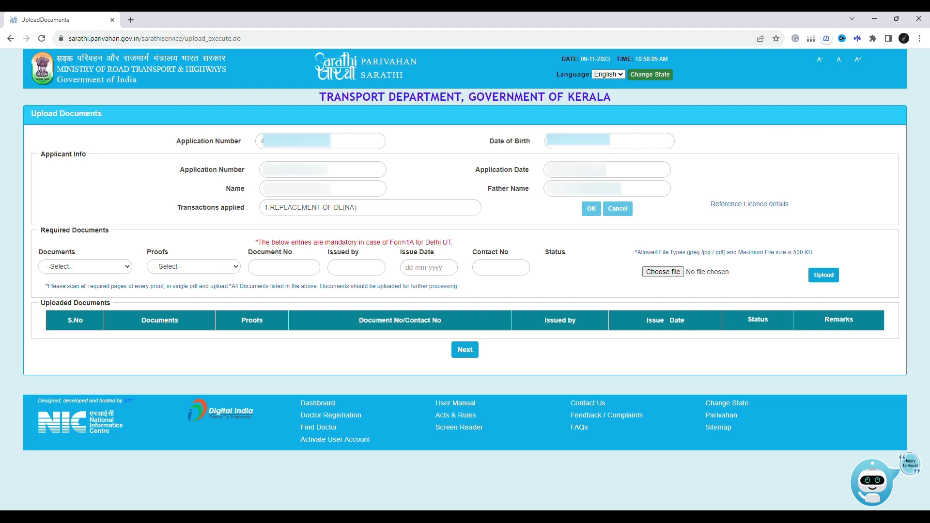
left_click(87, 269)
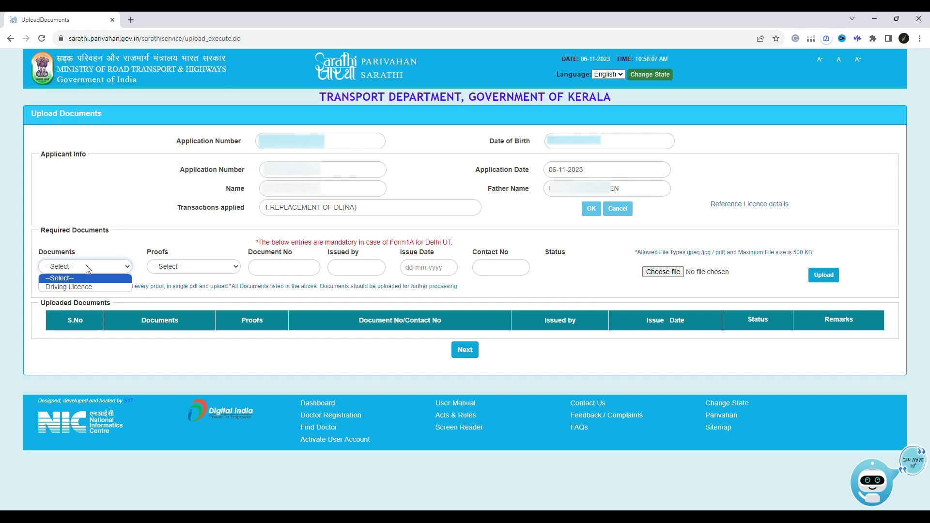
left_click(88, 286)
left_click(227, 265)
left_click(215, 288)
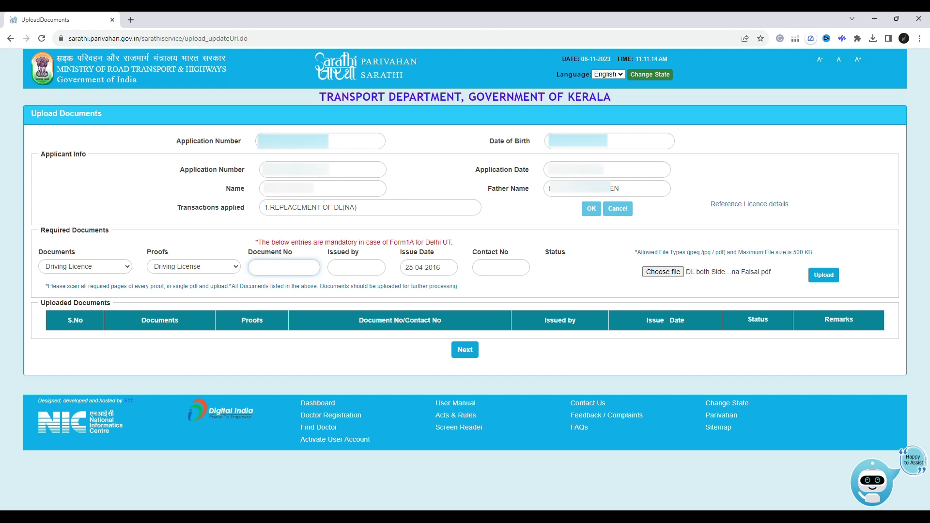
Clear the issue date, then attach, upload and confirm the driving licence PDF
left_click(436, 266)
key("BackSpace")
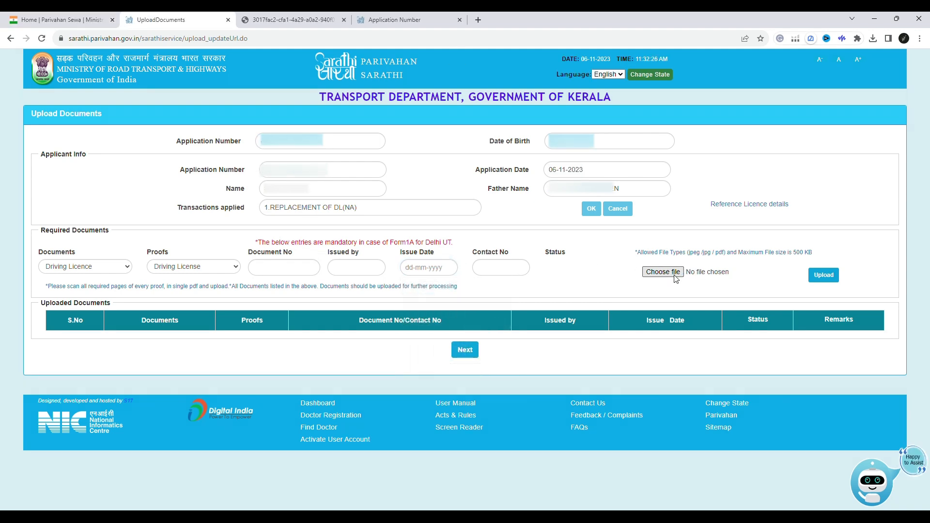
left_click(674, 272)
left_click(823, 275)
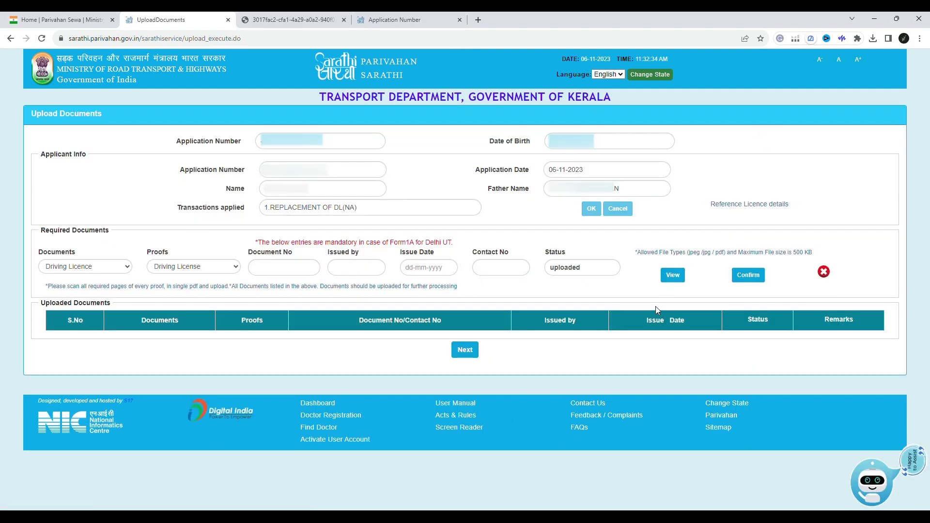
left_click(746, 281)
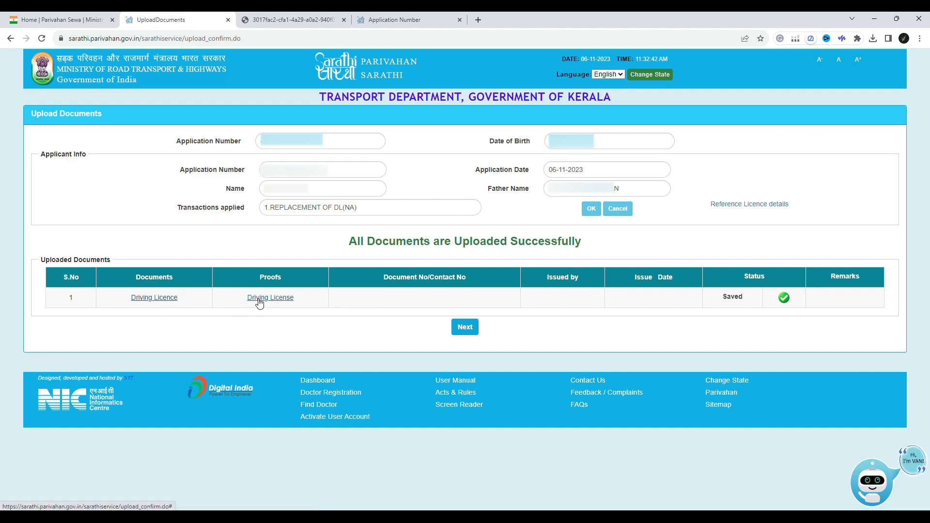
left_click(465, 327)
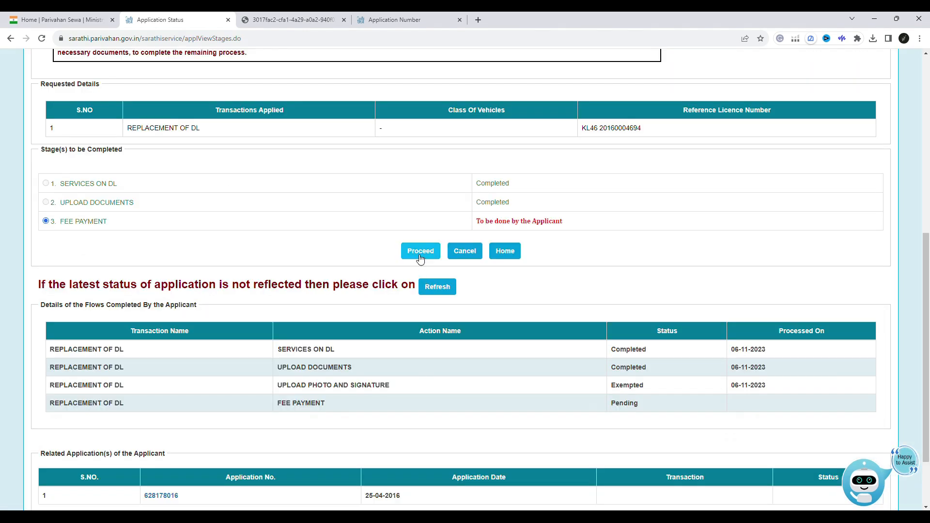
Choose KERALA New e-TREASURY for the ₹245 fee, enter the captcha, and accept the payment terms
left_click(419, 256)
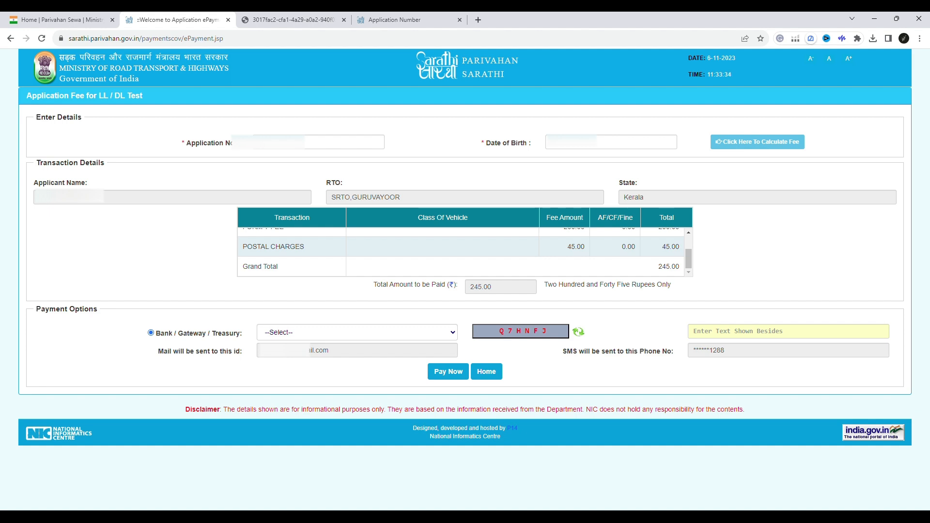
left_click(338, 332)
left_click(338, 350)
left_click(734, 330)
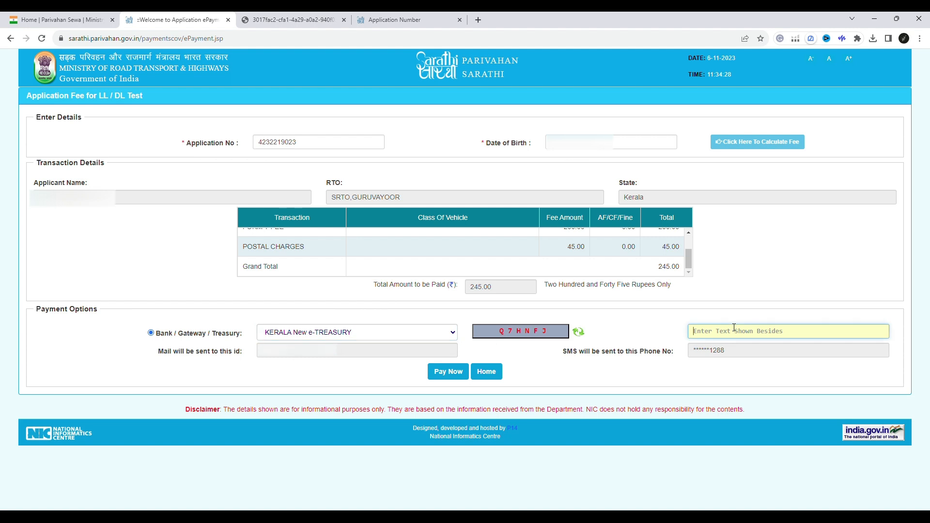
type("Q7HNFJ")
left_click(449, 373)
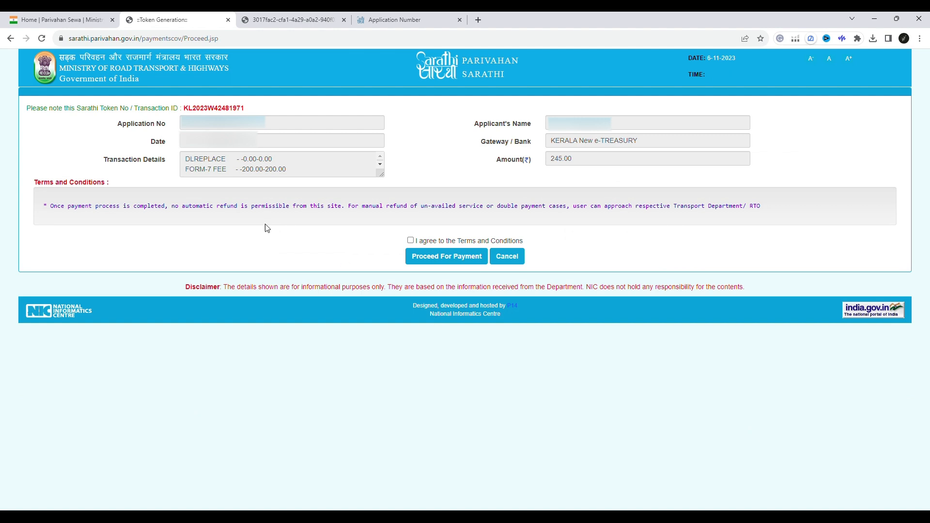
left_click(410, 240)
Continue to the treasury gateway and pick State Bank of India under Net Banking (Direct)
left_click(414, 258)
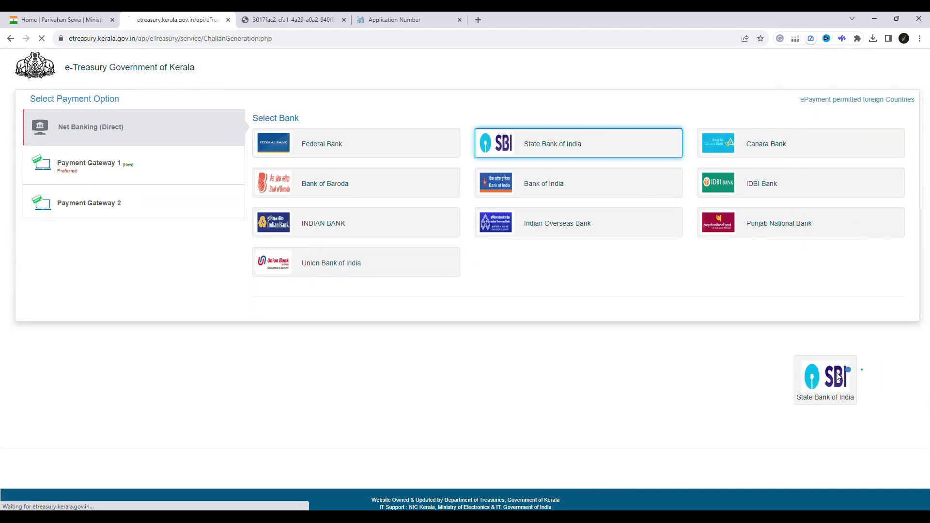
left_click(837, 379)
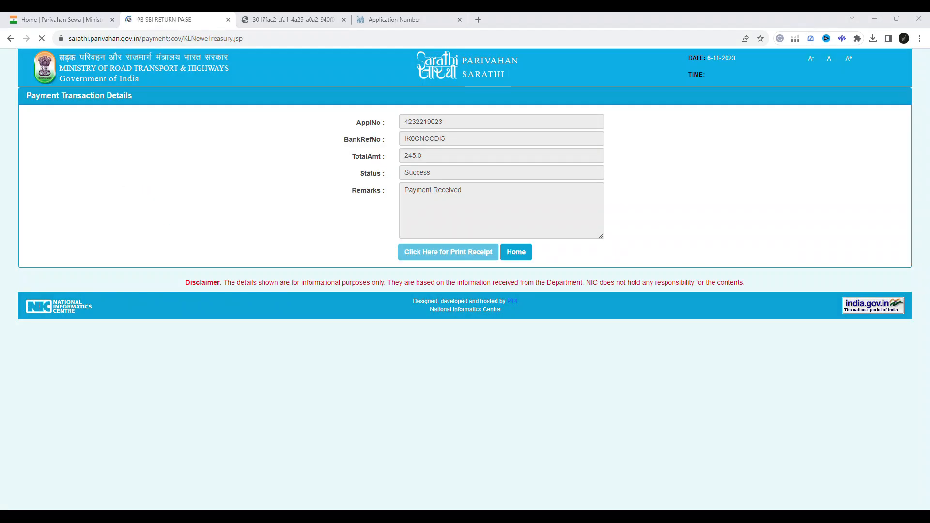
Open the print receipt for the successful ₹245 payment from Payment Transaction Details
left_click(461, 256)
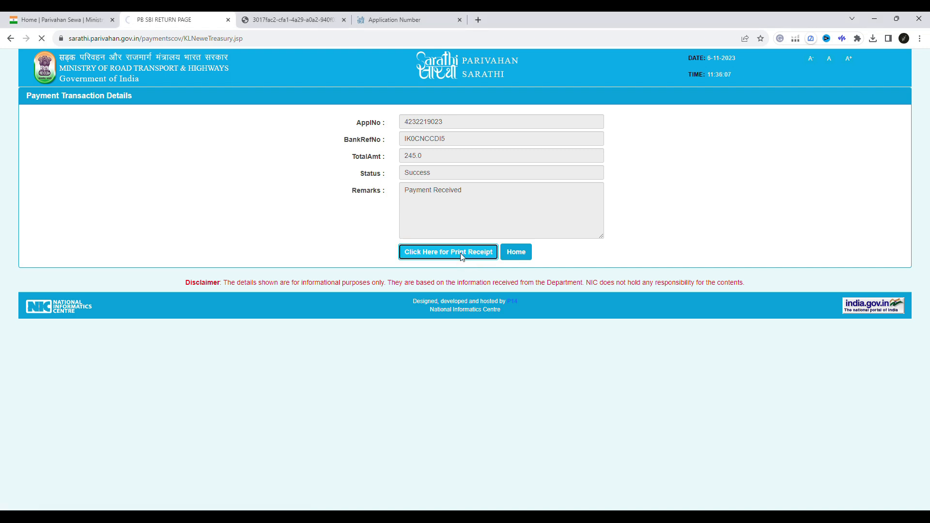